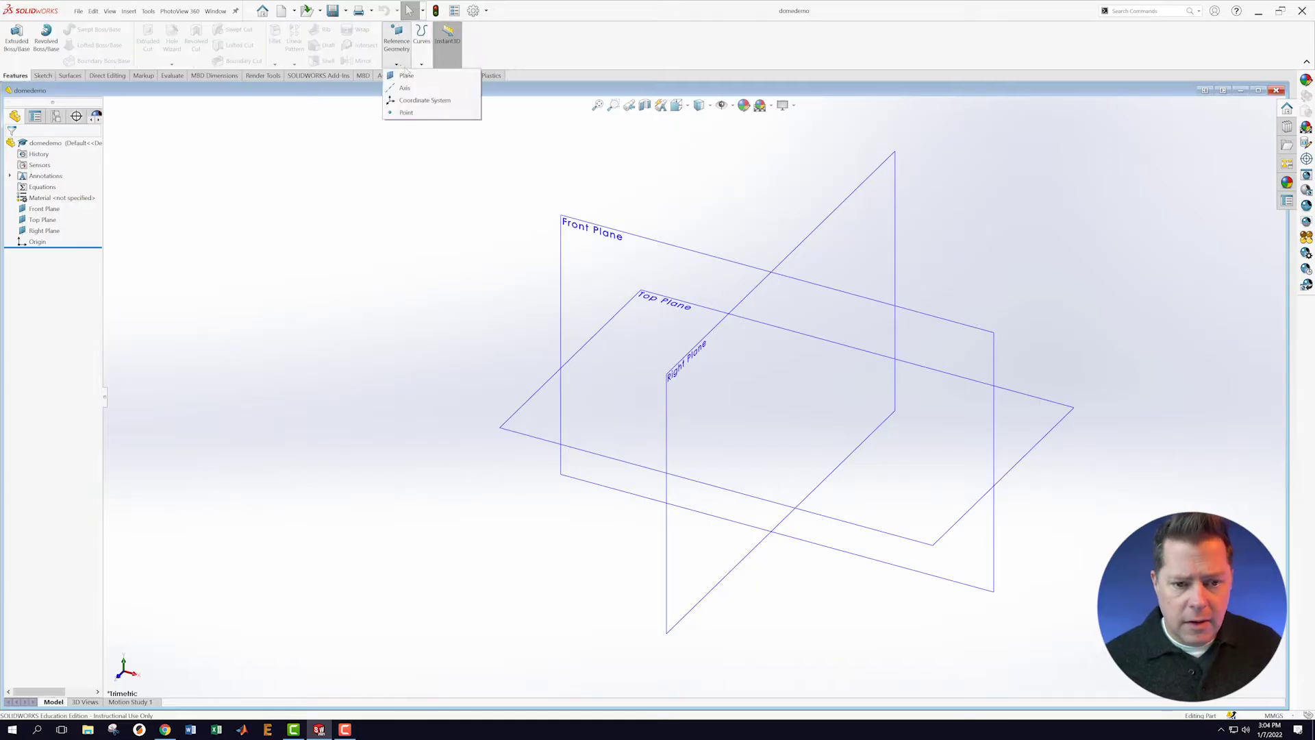
- Create Axis1 from the Front and Right planes and start a new sketch on the Front Plane
{"action": "left_click", "coordinate": [420, 83]}
{"action": "left_click", "coordinate": [651, 260]}
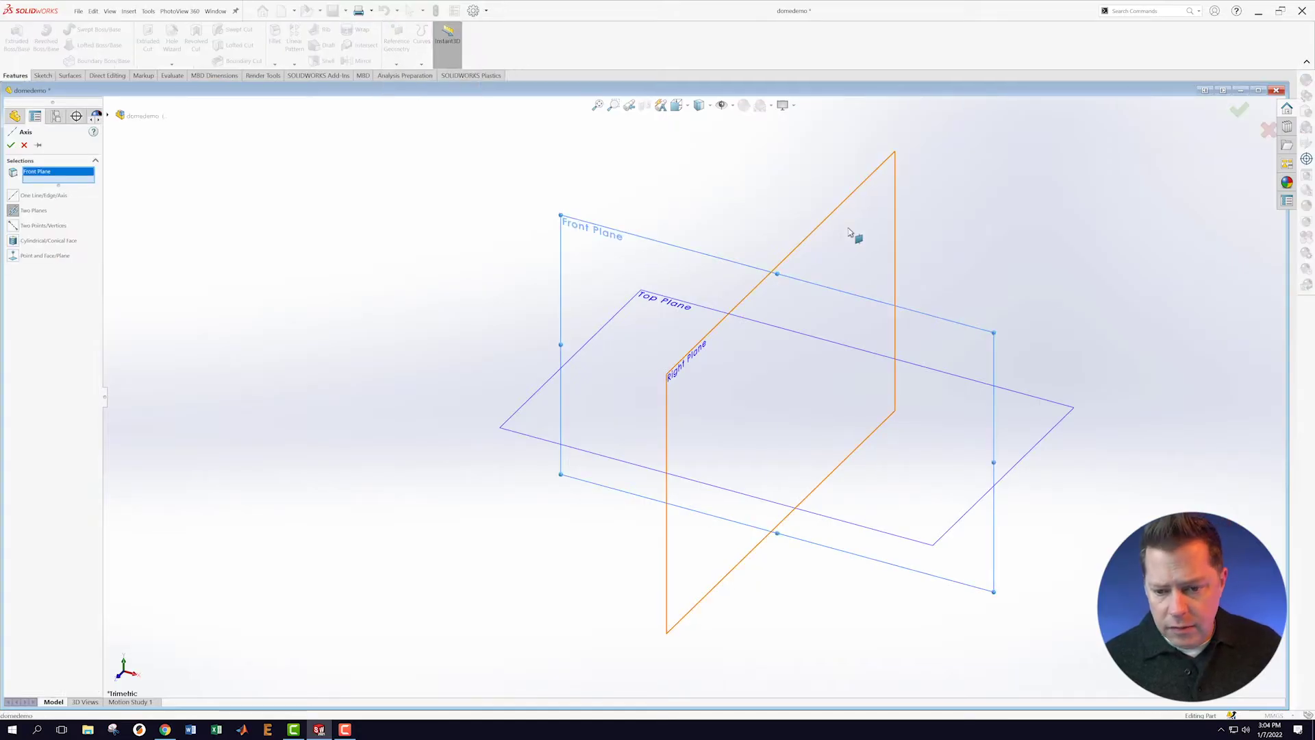
{"action": "left_click", "coordinate": [855, 235]}
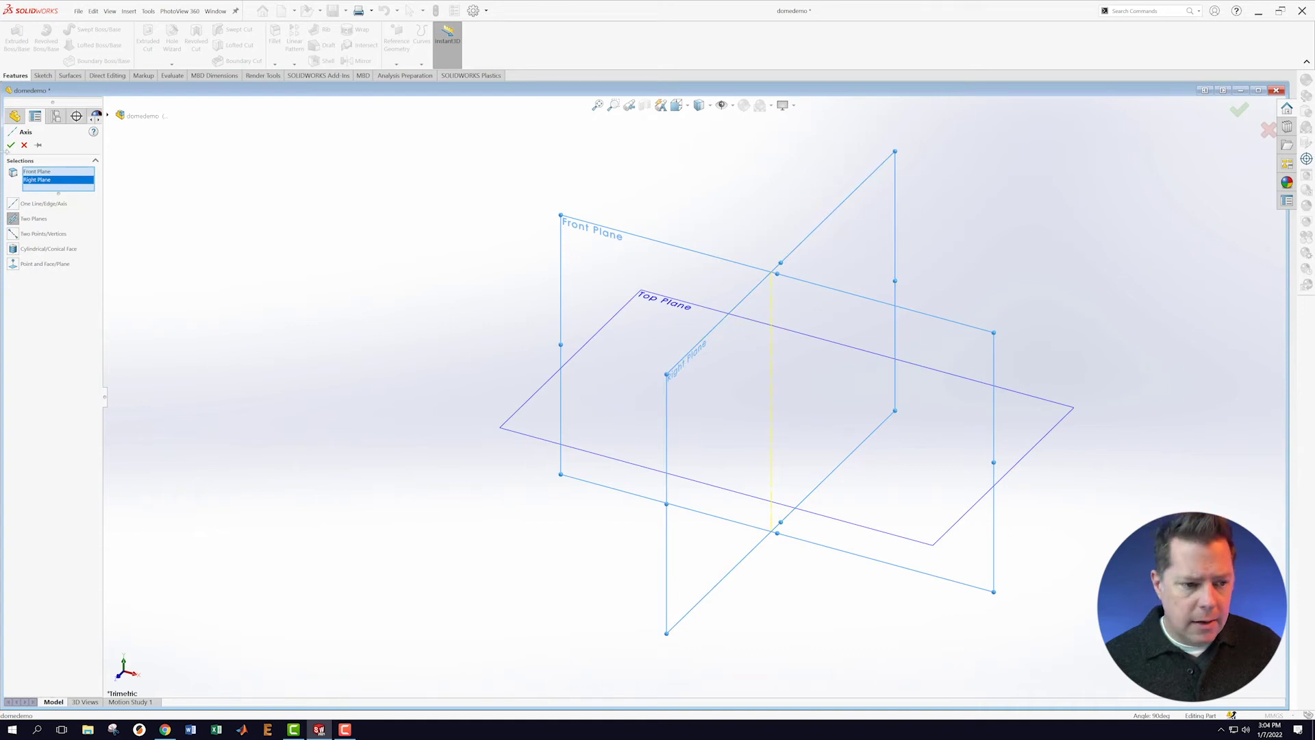
{"action": "left_click", "coordinate": [10, 144]}
{"action": "right_click", "coordinate": [588, 234]}
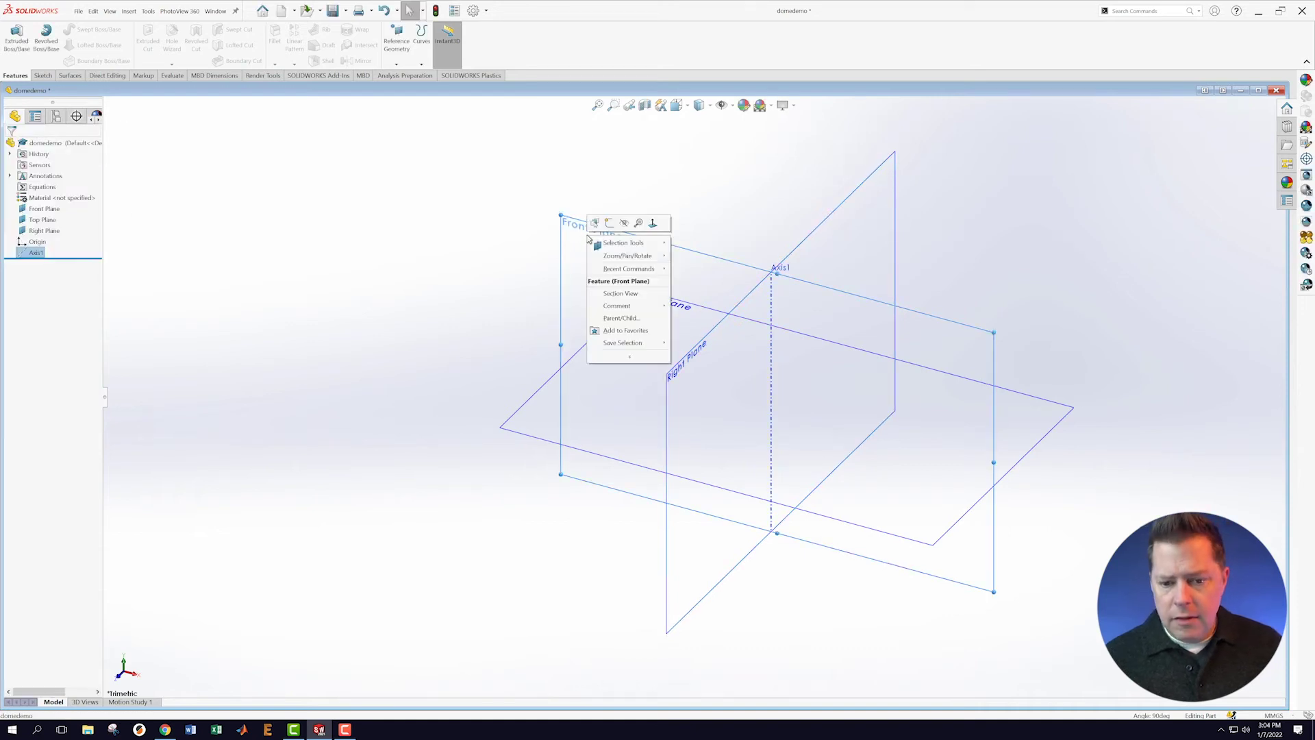
{"action": "left_click", "coordinate": [610, 224]}
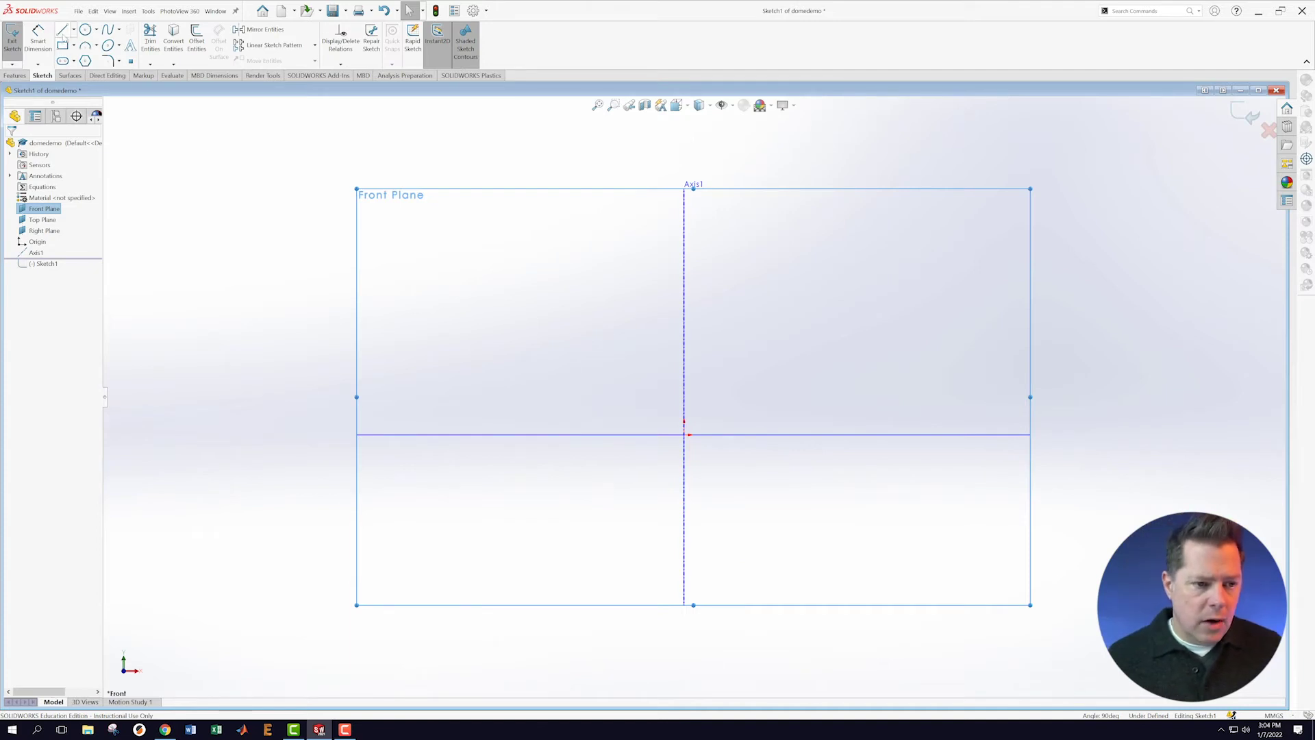
- Draw the base line left from the origin and the short flange step
{"action": "left_click", "coordinate": [63, 31]}
{"action": "left_click", "coordinate": [688, 435]}
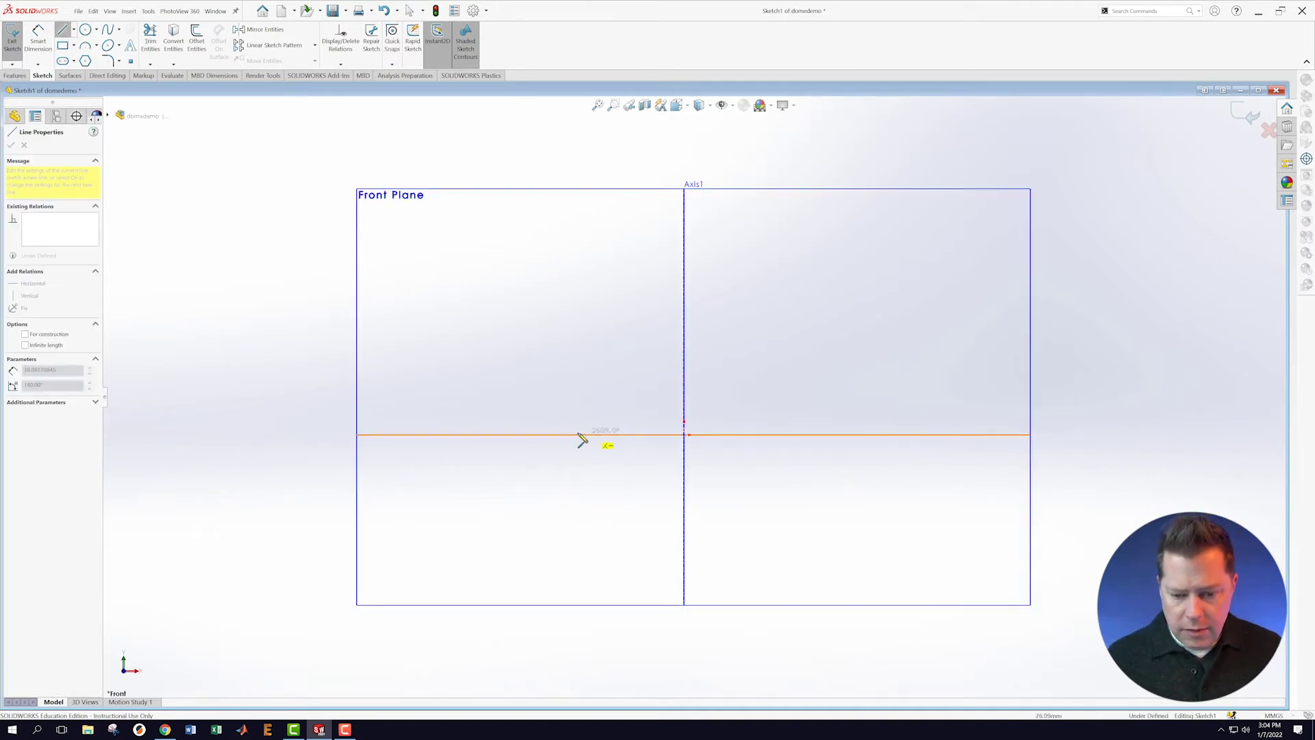
{"action": "left_click", "coordinate": [539, 435]}
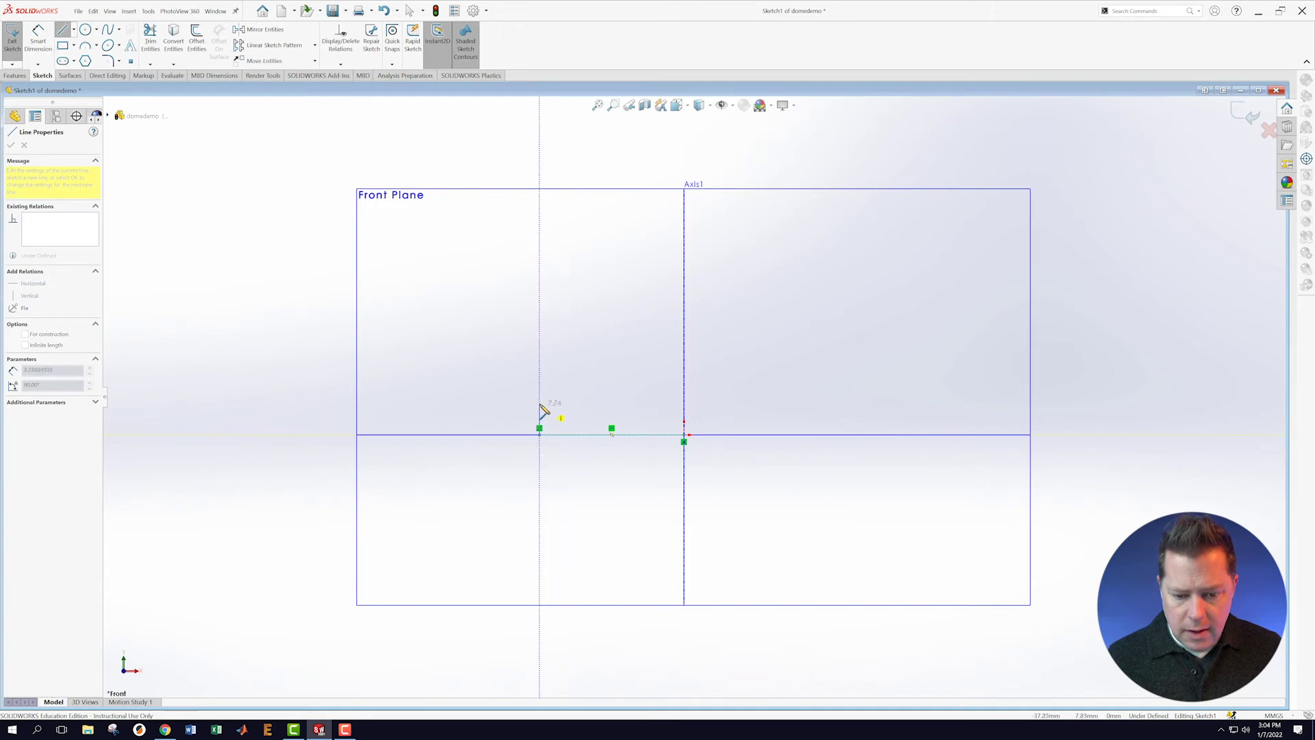
{"action": "left_click", "coordinate": [540, 405]}
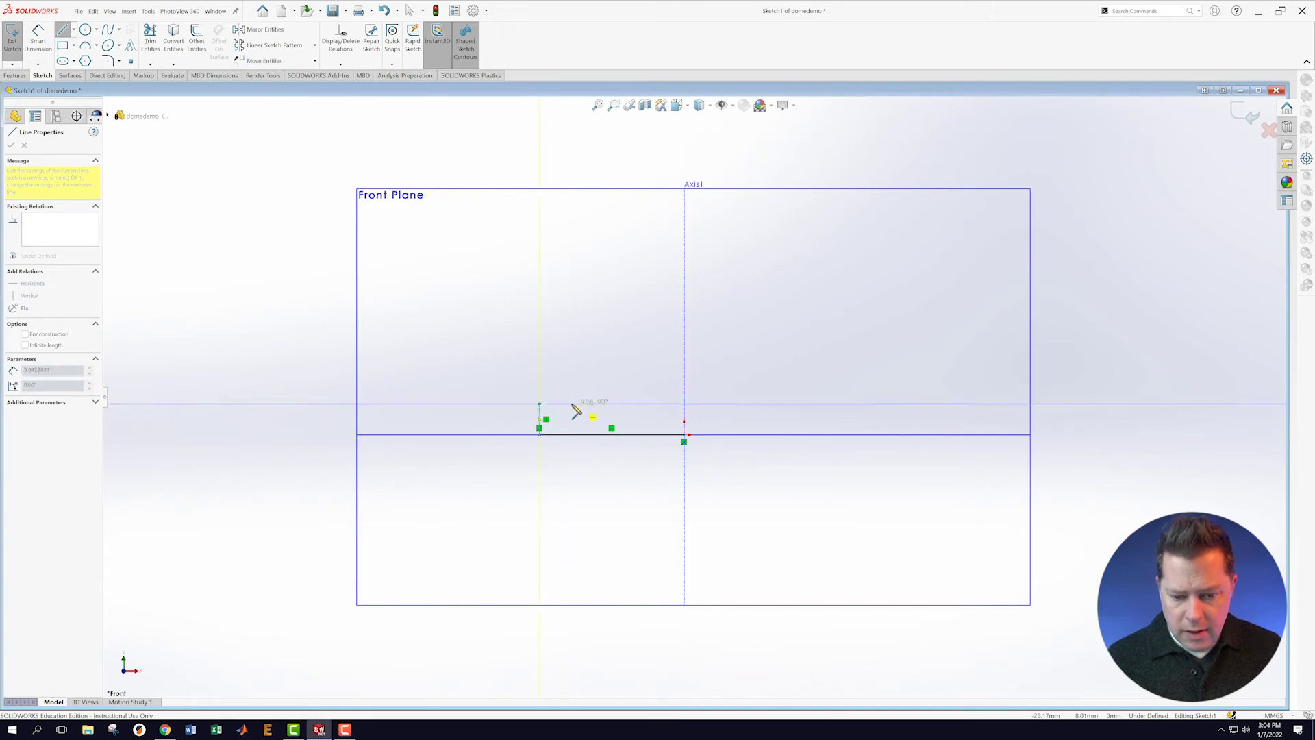
{"action": "double_click", "coordinate": [560, 405]}
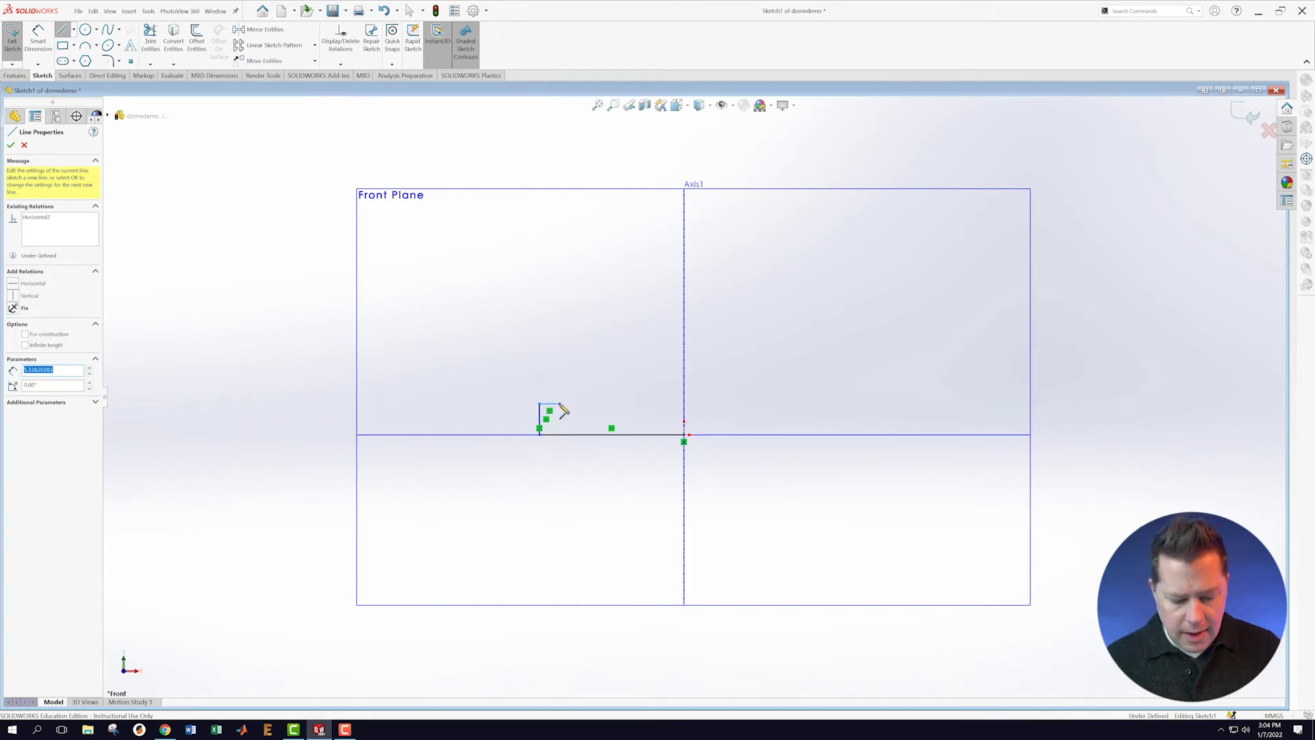
{"action": "key", "text": "Escape"}
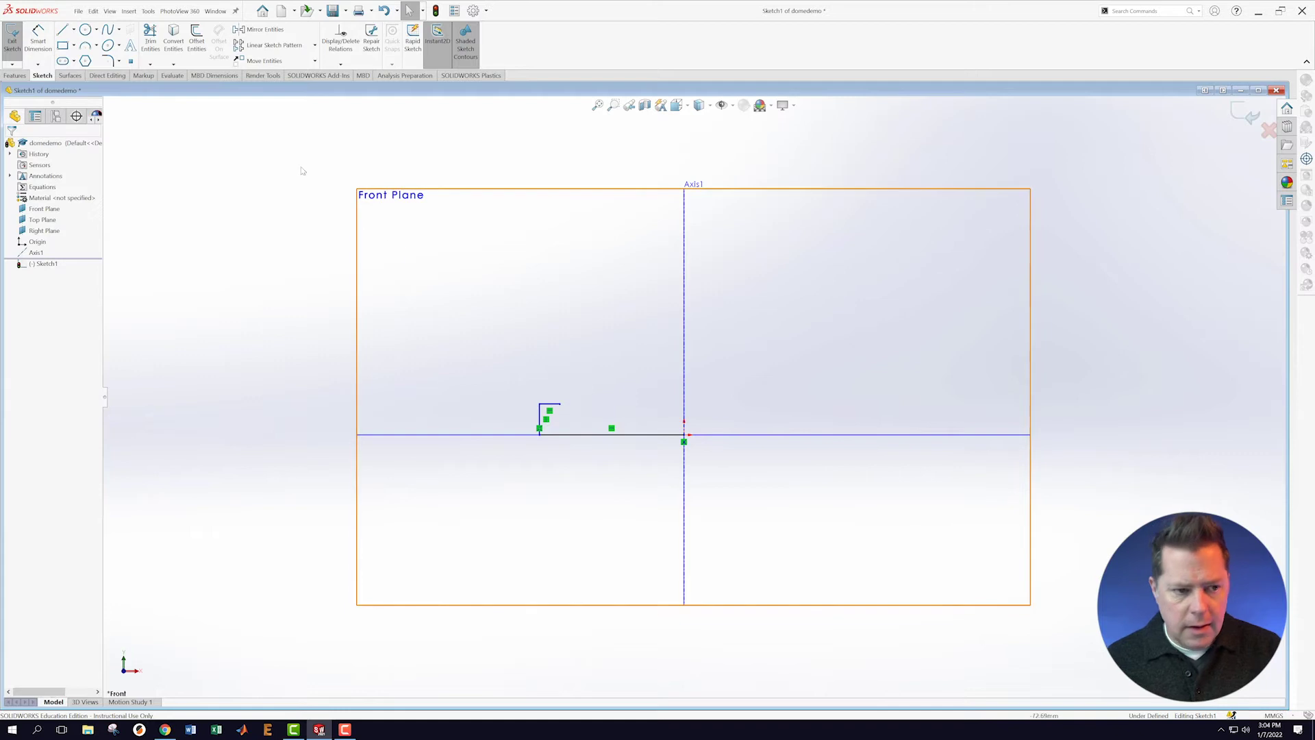
- Draw a vertical line from the origin up along Axis1
{"action": "left_click", "coordinate": [65, 30]}
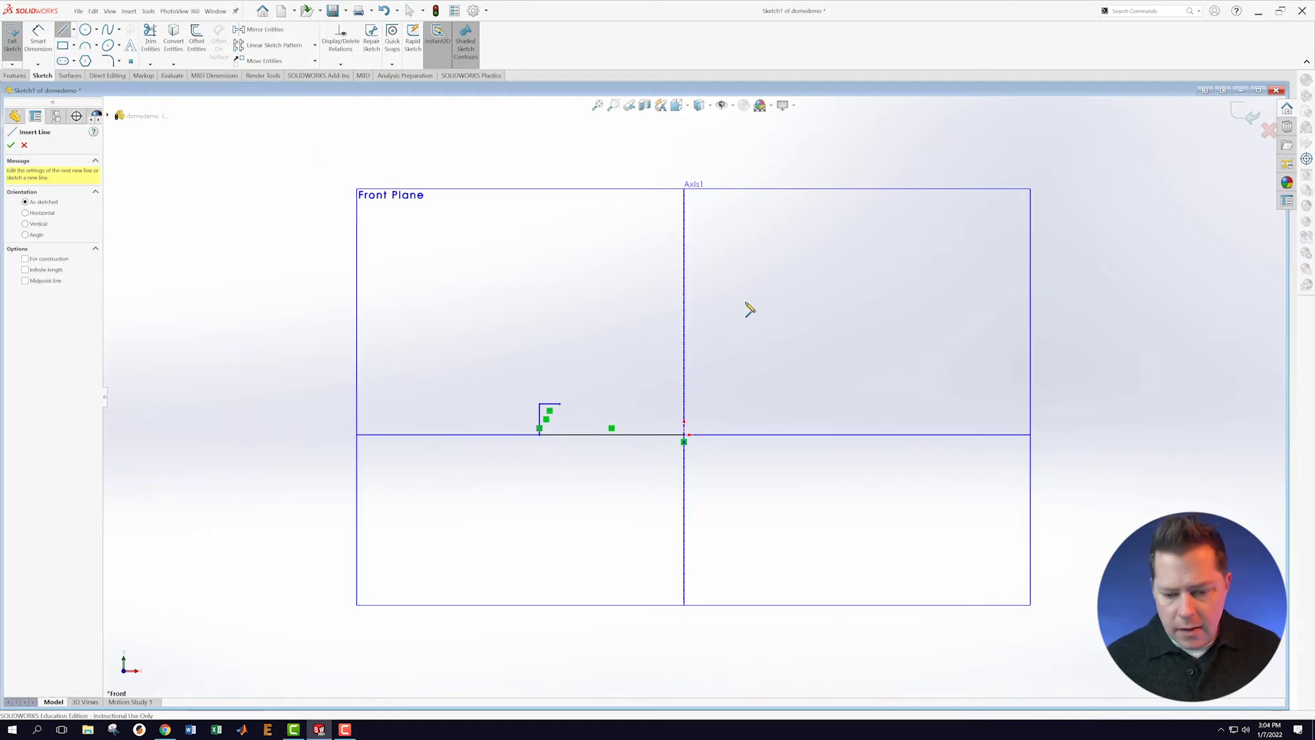
{"action": "left_click", "coordinate": [685, 429]}
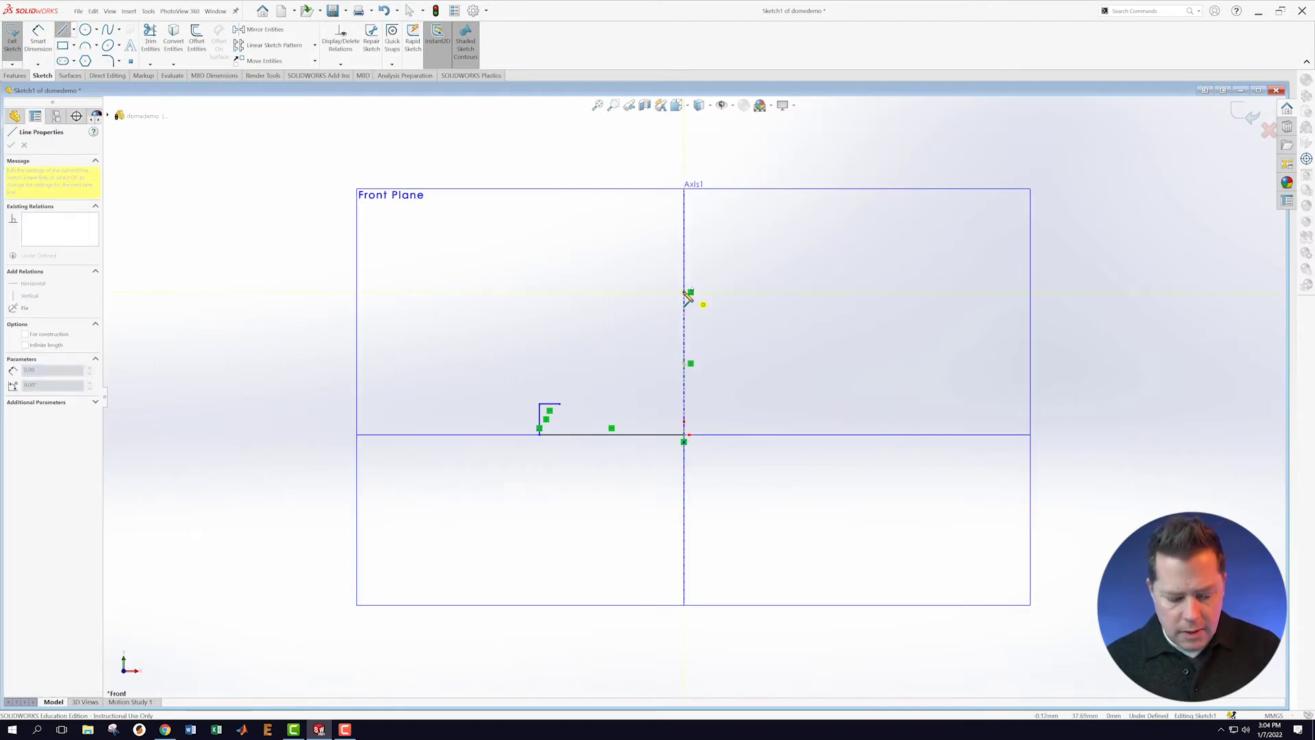
{"action": "left_click", "coordinate": [685, 292]}
{"action": "key", "text": "Escape"}
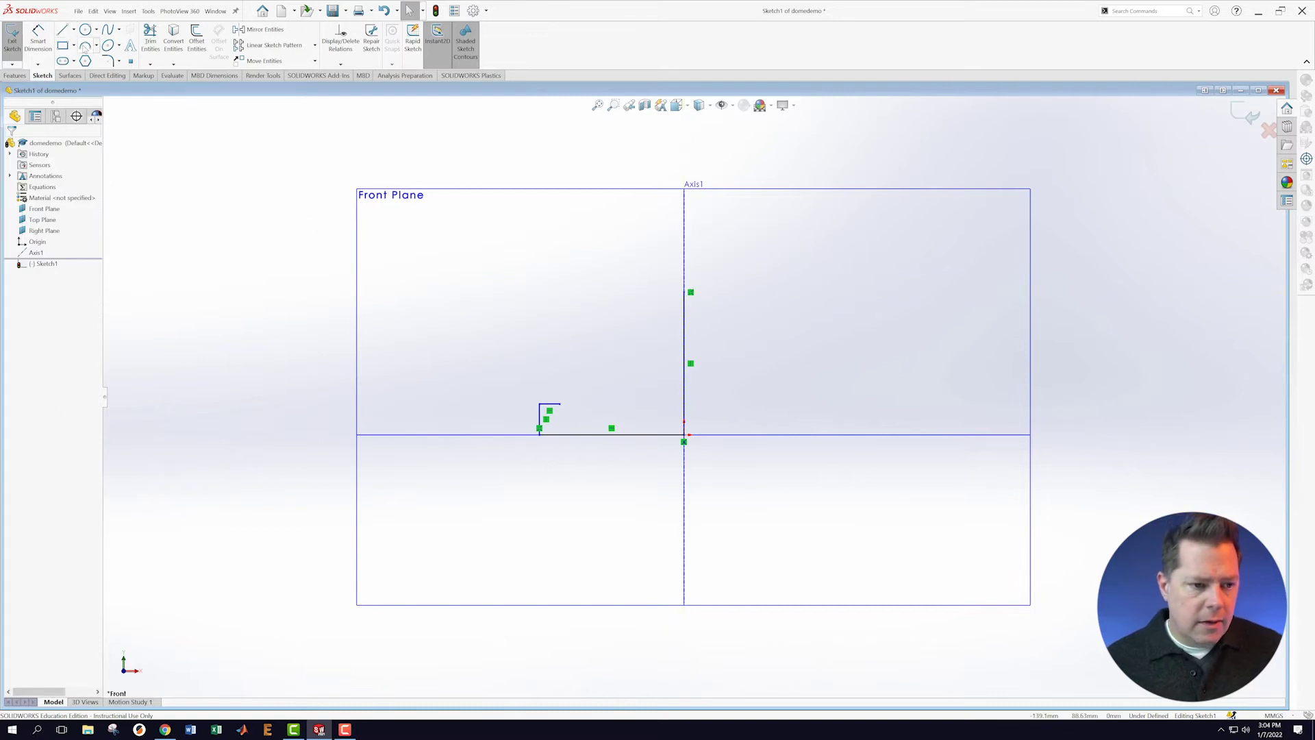
- Add a three-point arc from the vertical line's top to the flange corner, raise its top, and exit
{"action": "left_click", "coordinate": [85, 46]}
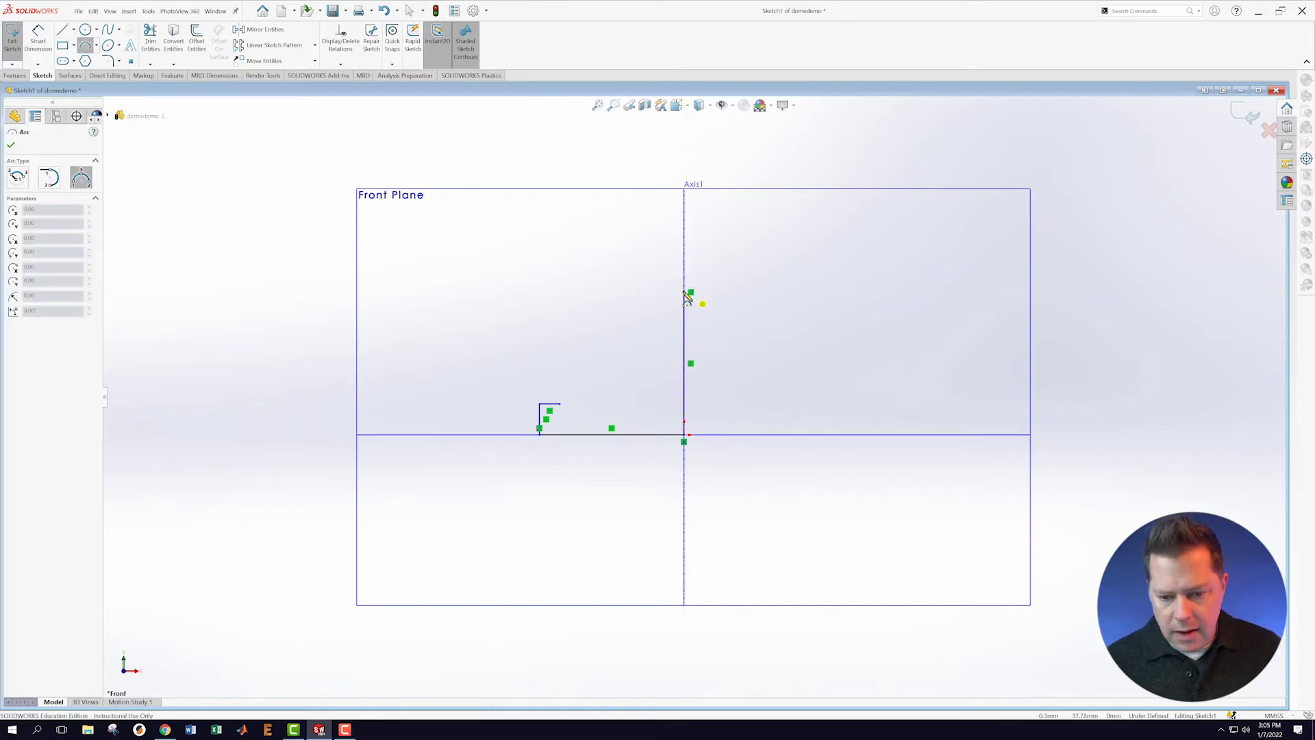
{"action": "left_click", "coordinate": [686, 294]}
{"action": "left_click", "coordinate": [559, 404]}
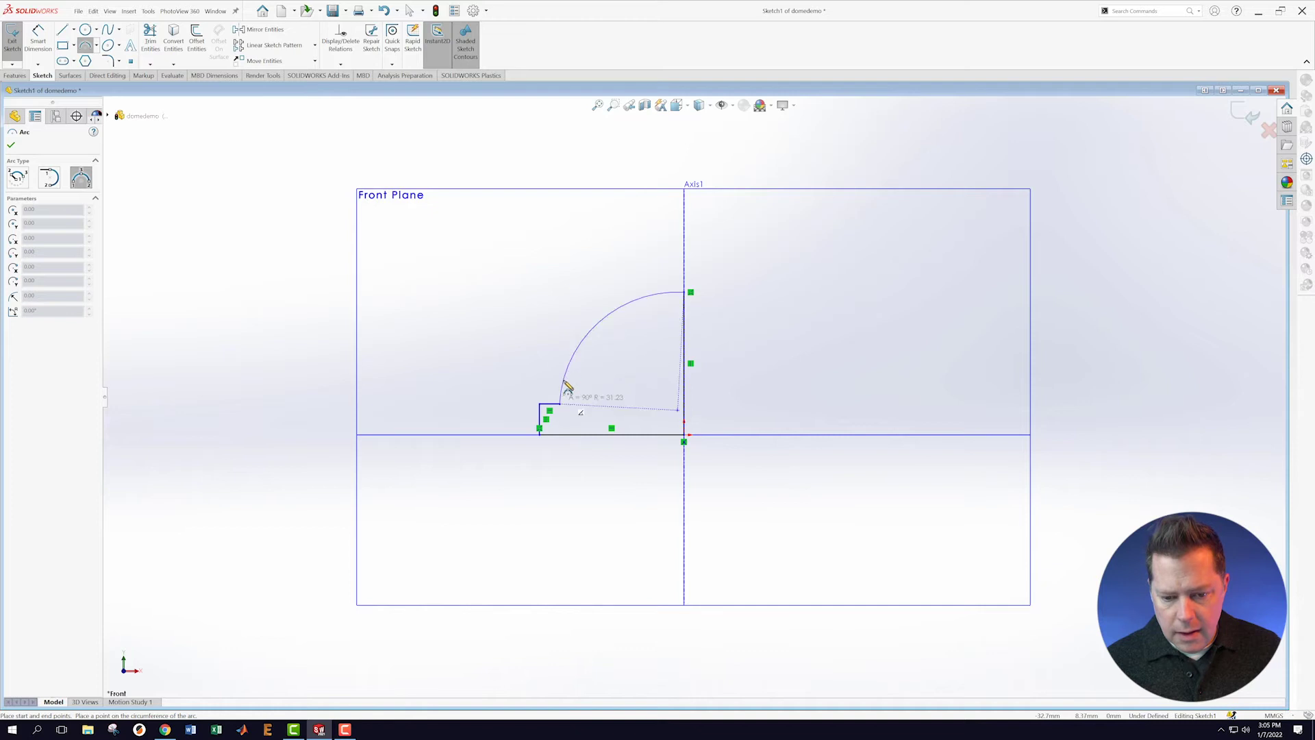
{"action": "left_click", "coordinate": [570, 370]}
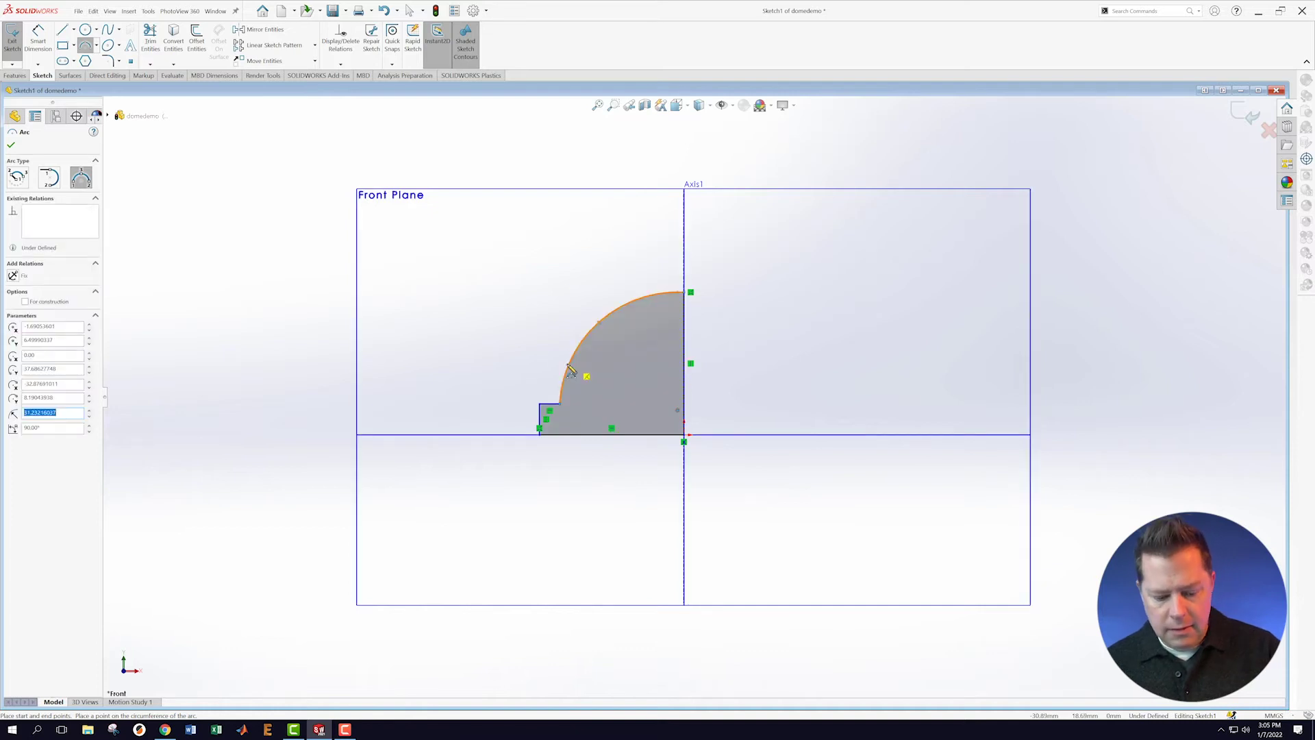
{"action": "key", "text": "Escape"}
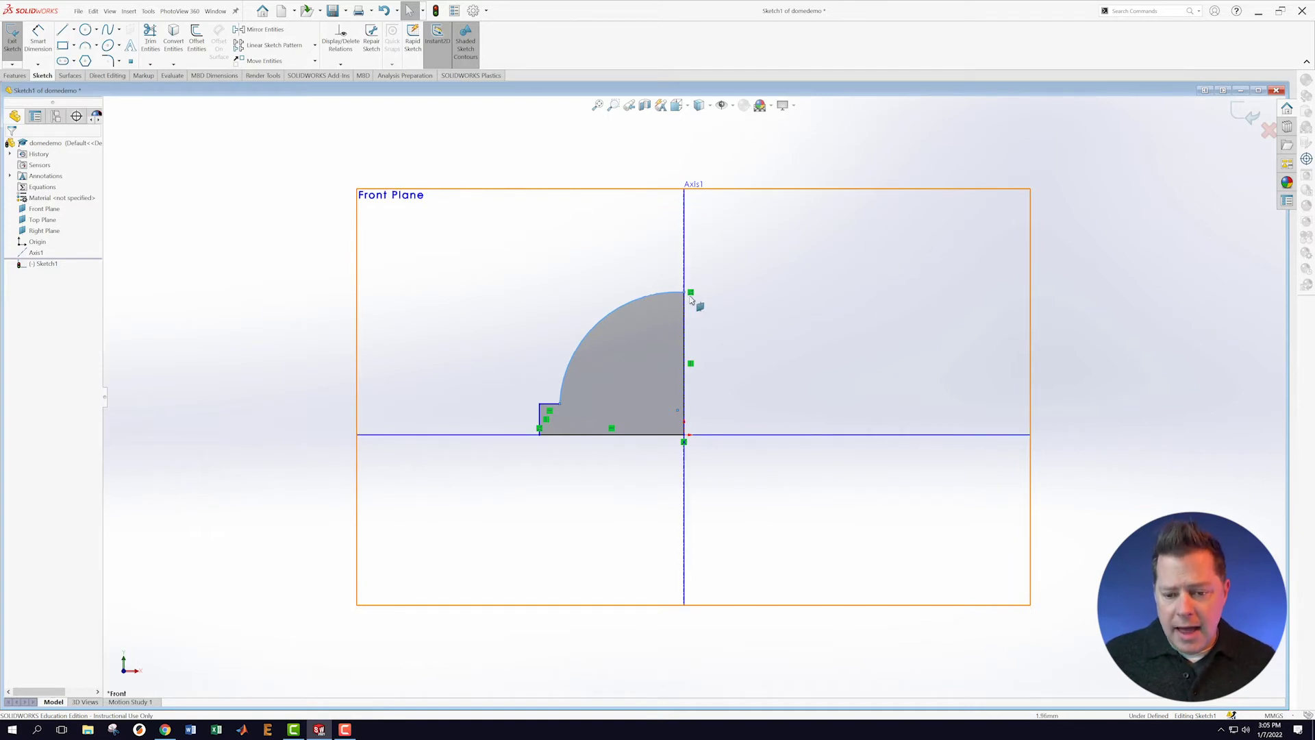
{"action": "left_click_drag", "start_coordinate": [686, 295], "coordinate": [684, 271]}
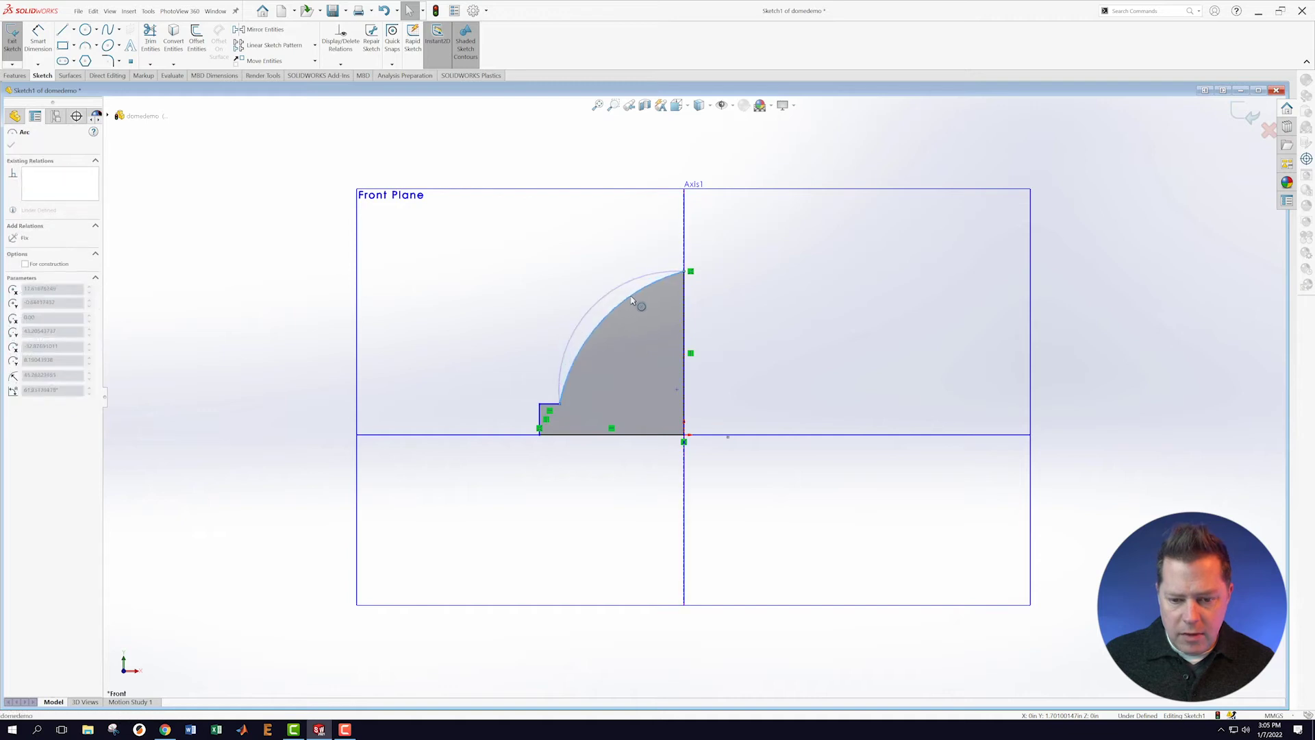
{"action": "left_click", "coordinate": [509, 308]}
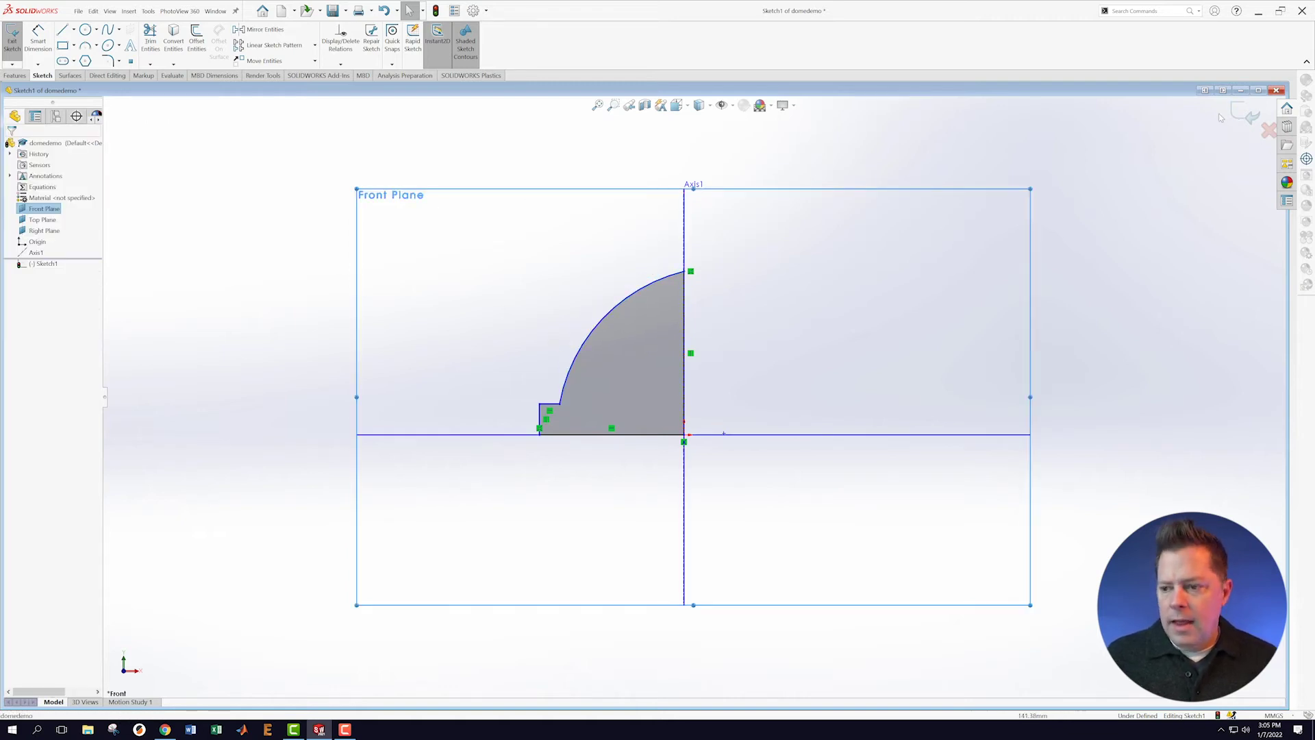
{"action": "left_click", "coordinate": [1246, 115]}
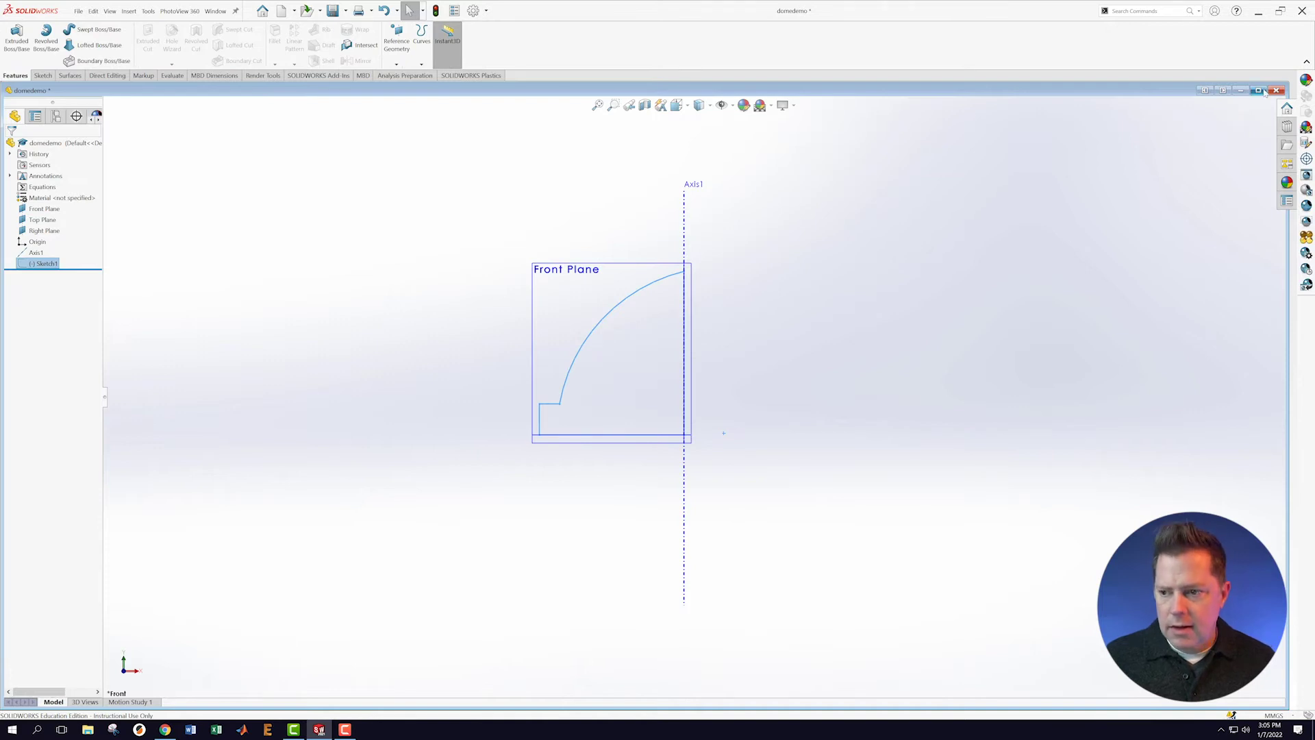
- Revolve the sketch 360° about Axis1 to create Revolve1
{"action": "left_click", "coordinate": [1261, 91]}
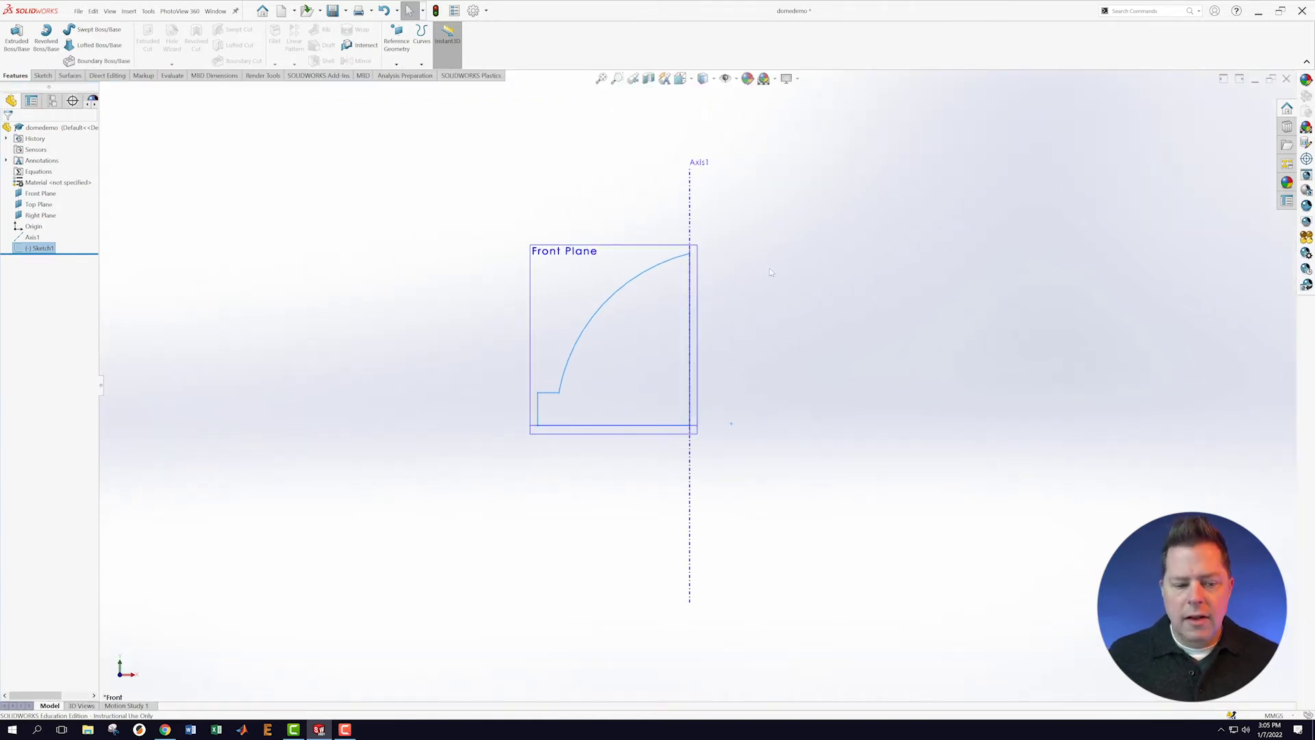
{"action": "middle_click_drag", "start_coordinate": [403, 264], "coordinate": [385, 273]}
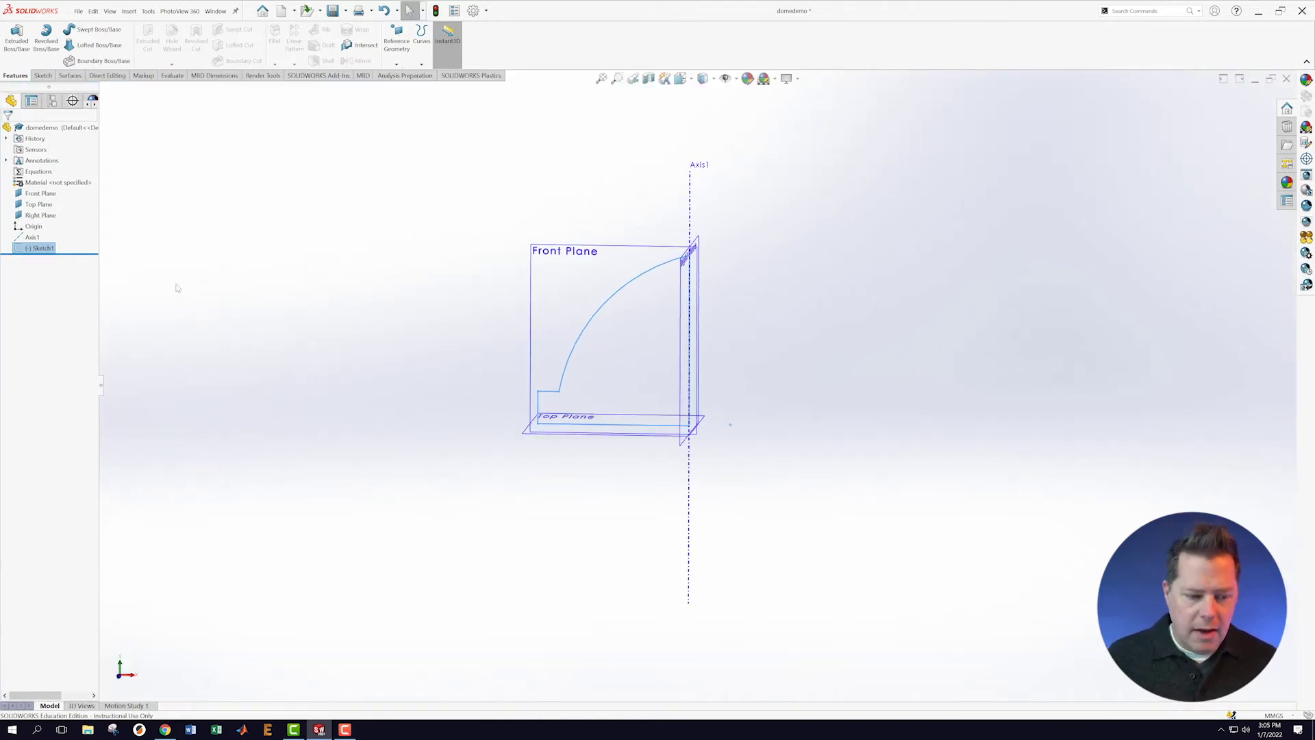
{"action": "mouse_move", "coordinate": [34, 253]}
{"action": "middle_click_drag", "start_coordinate": [420, 339], "coordinate": [307, 272]}
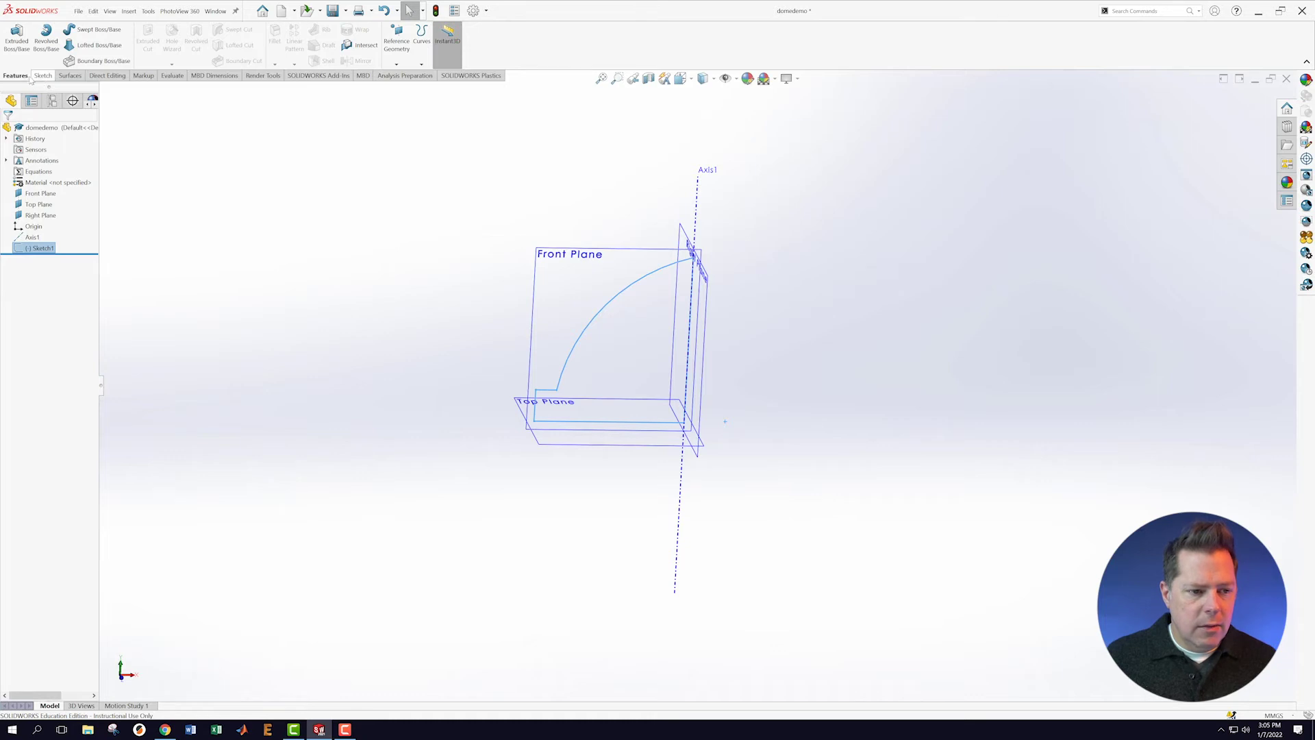
{"action": "left_click", "coordinate": [46, 39]}
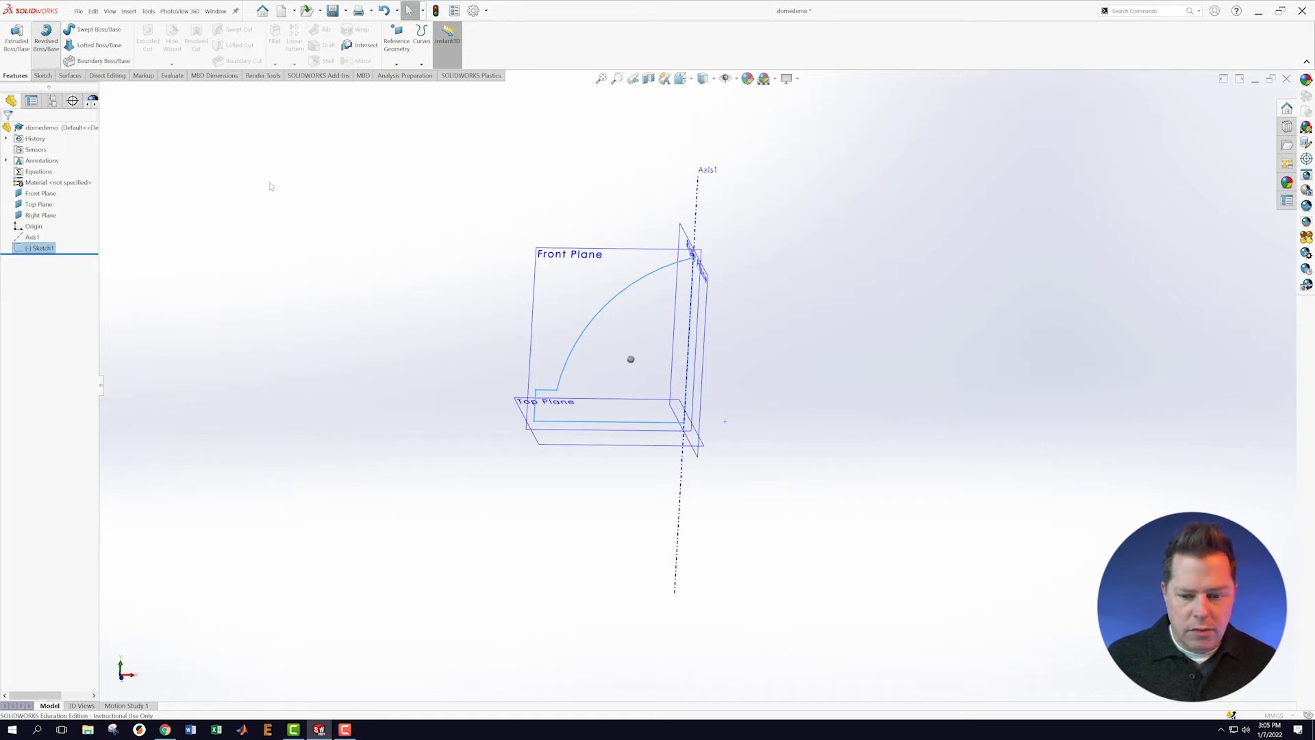
{"action": "left_click", "coordinate": [698, 204]}
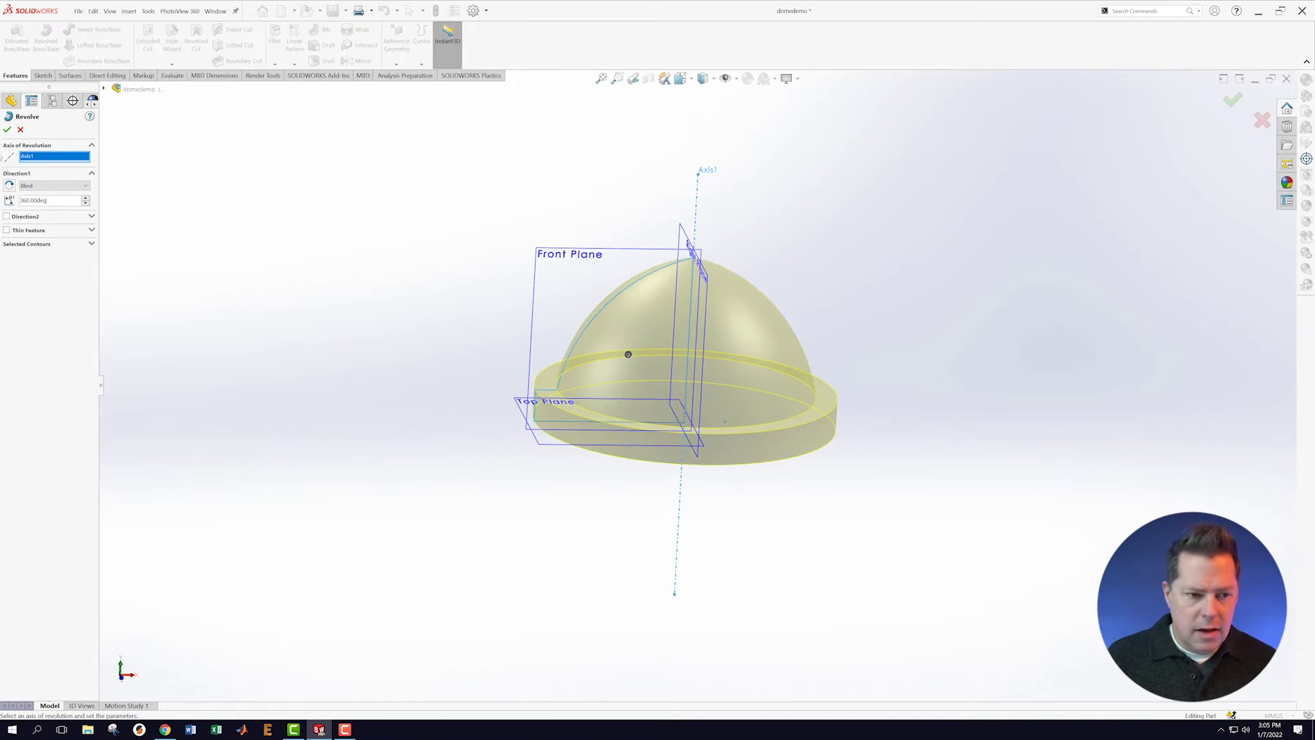
{"action": "key", "text": "Return"}
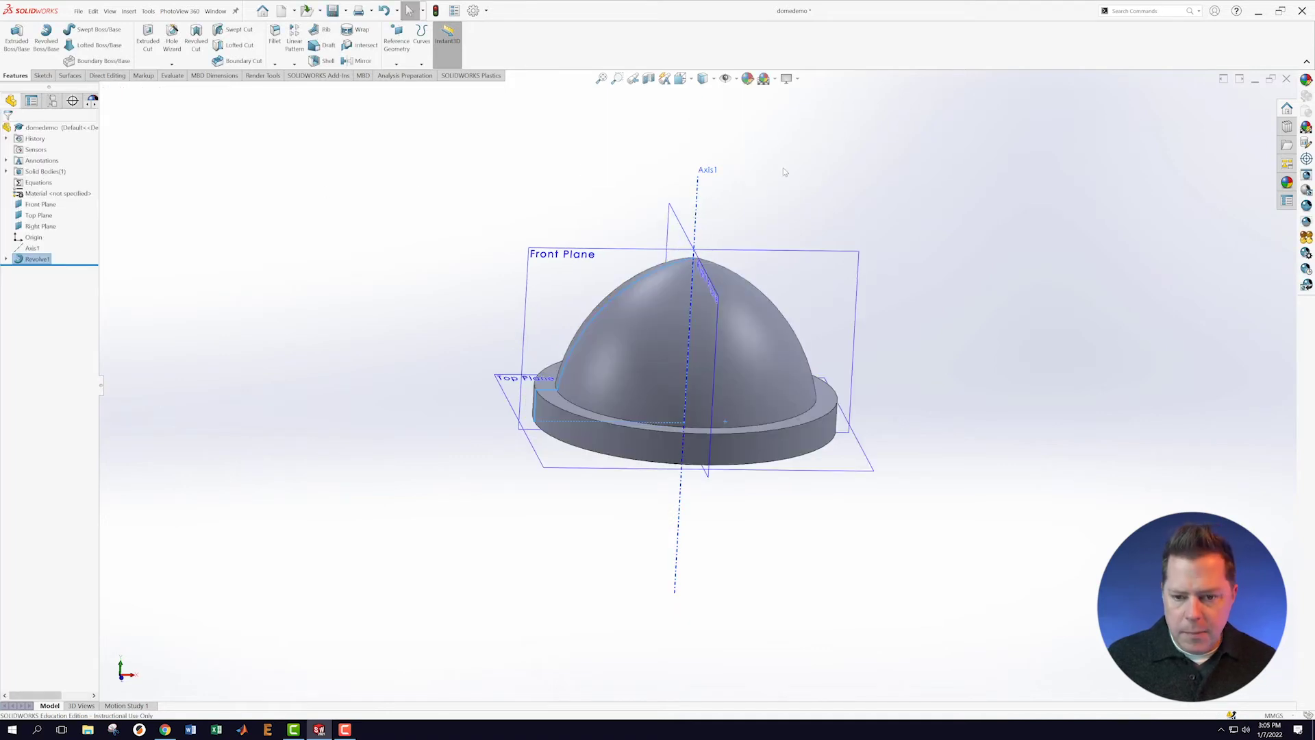
- Hide the planes and axis and orbit the dome to inspect it from several angles
{"action": "left_click", "coordinate": [726, 78]}
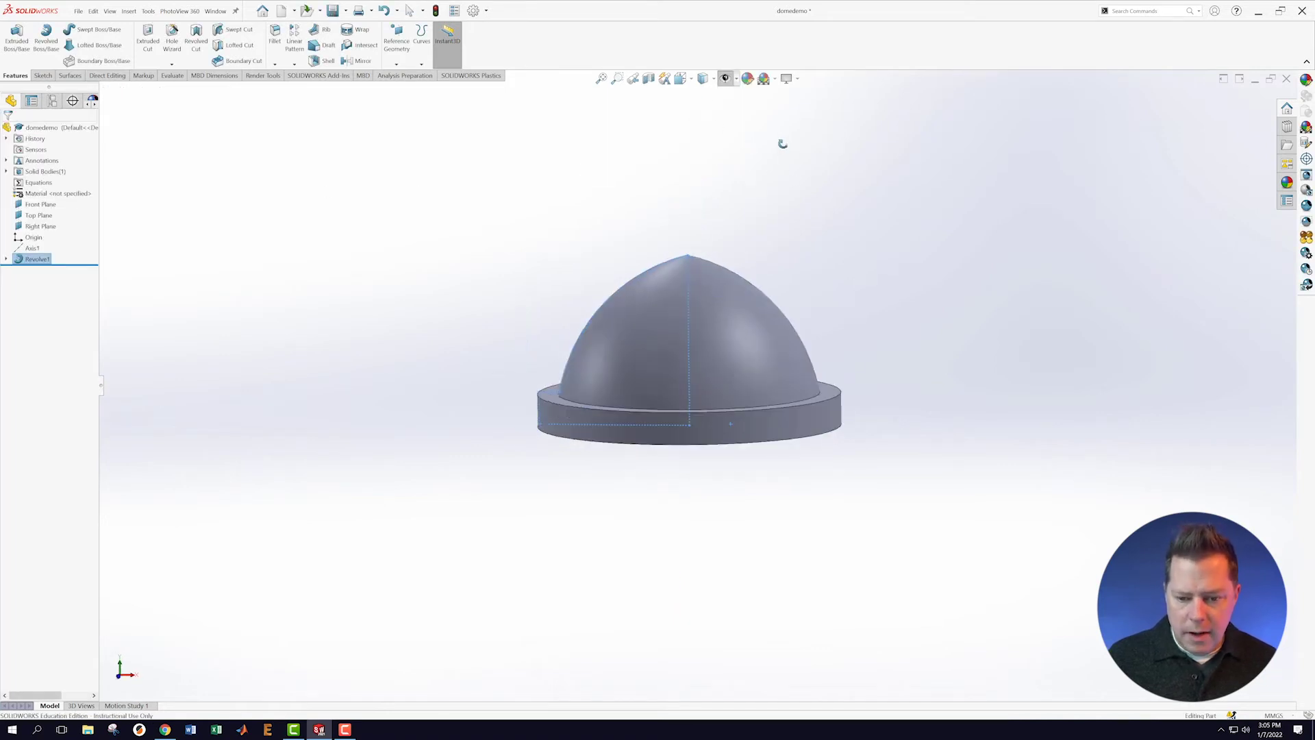
{"action": "middle_click_drag", "start_coordinate": [802, 200], "coordinate": [817, 306]}
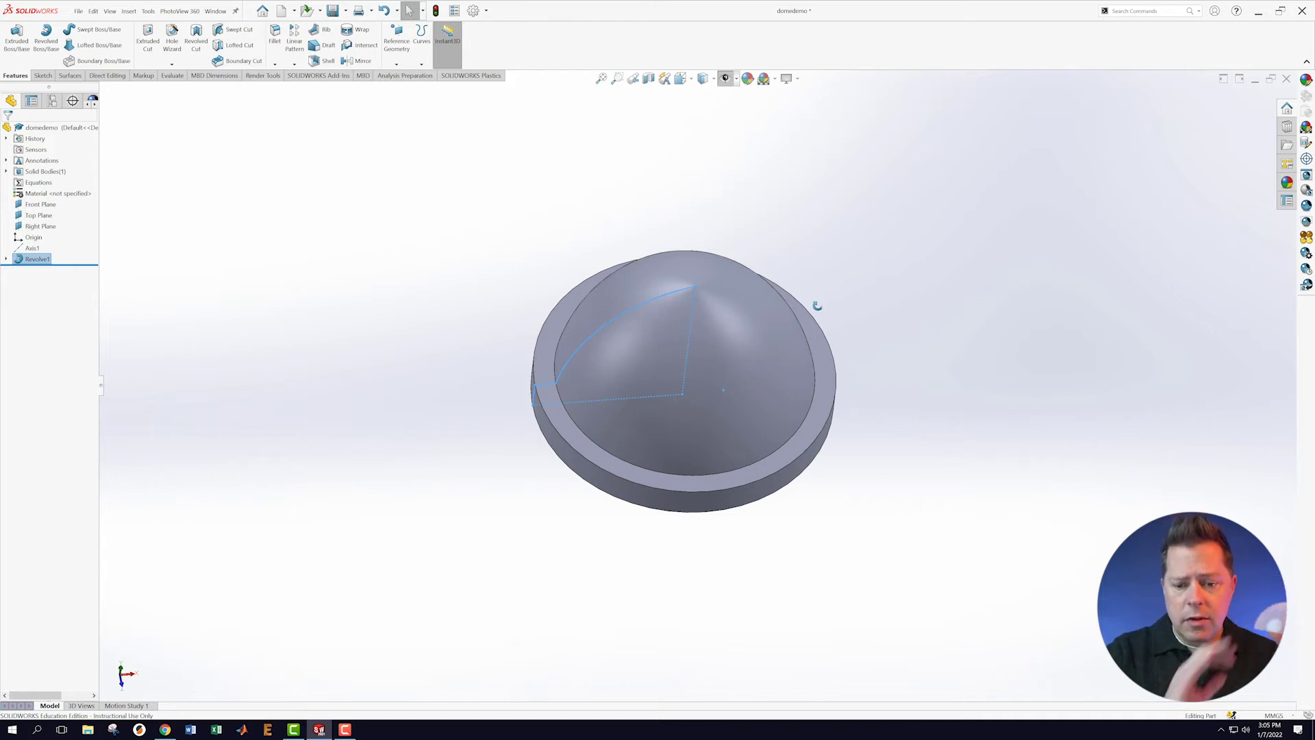
{"action": "middle_click_drag", "start_coordinate": [844, 375], "coordinate": [908, 204]}
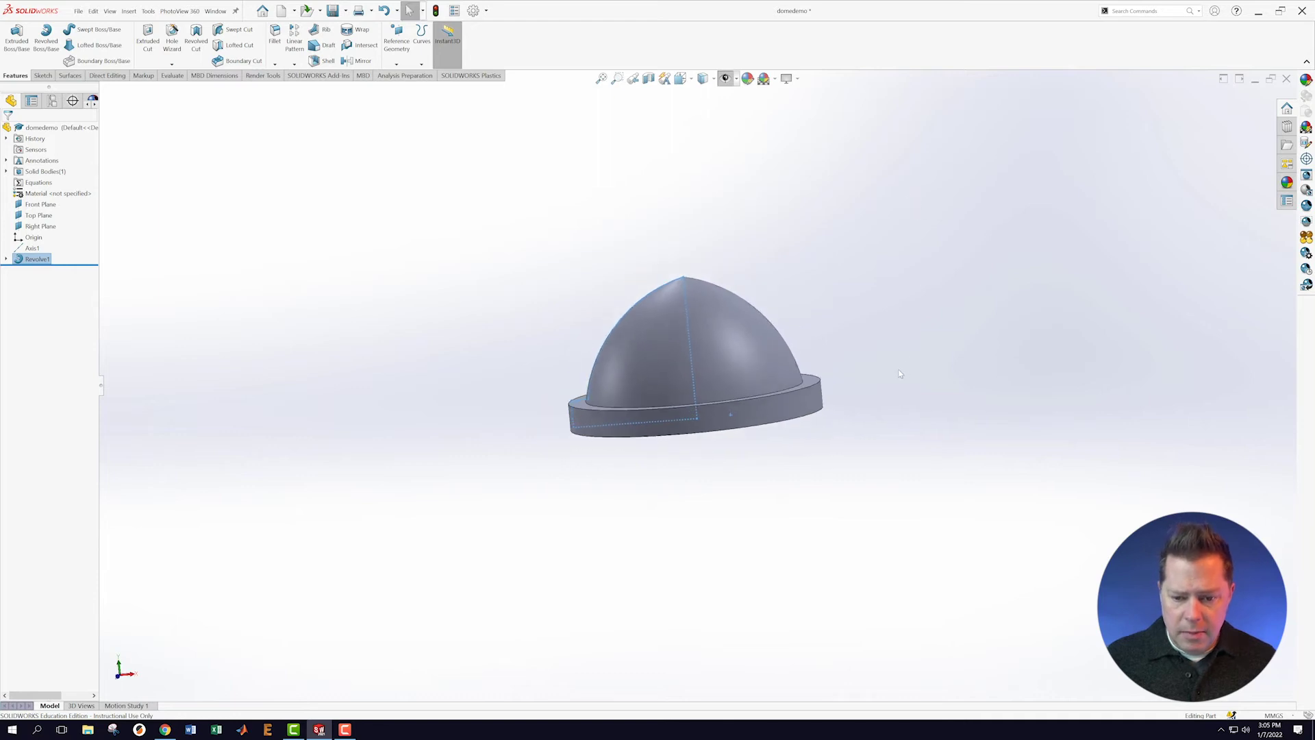
{"action": "middle_click_drag", "start_coordinate": [899, 374], "coordinate": [752, 343]}
{"action": "scroll", "coordinate": [752, 343], "scroll_direction": "up", "scroll_amount": 2}
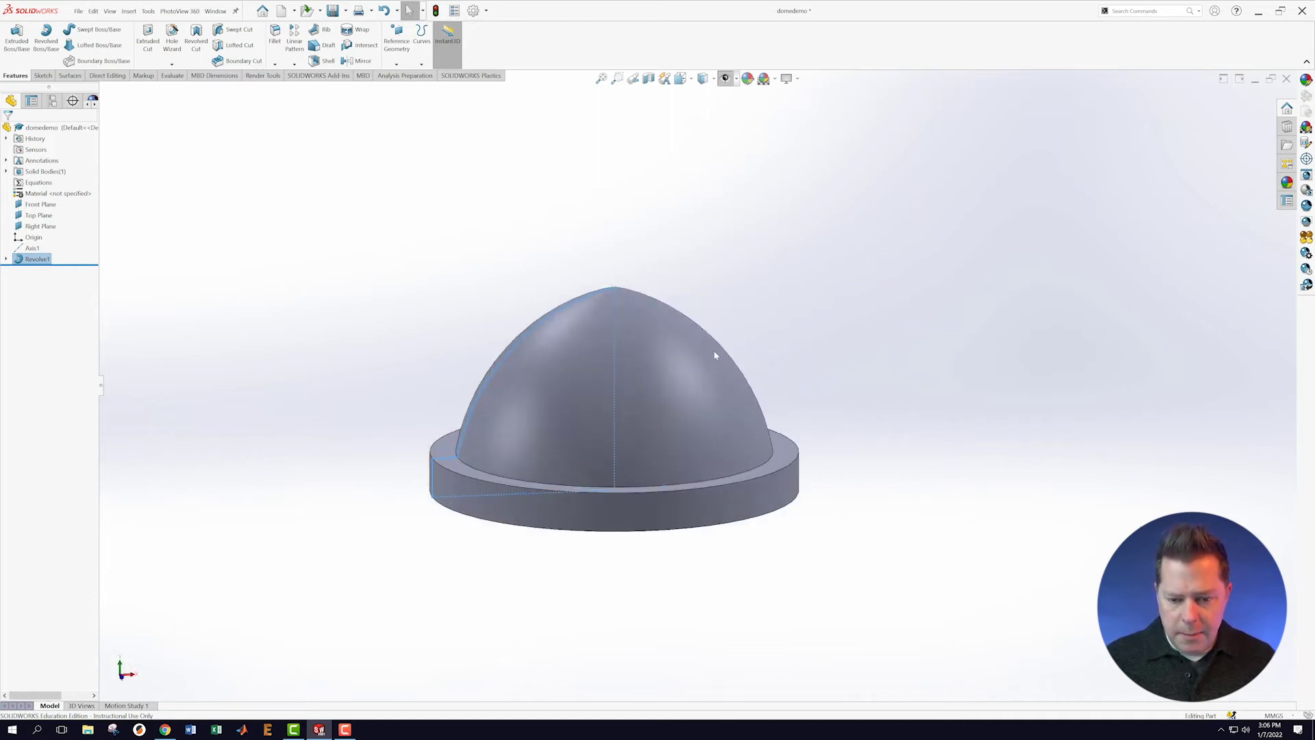
{"action": "scroll", "coordinate": [575, 331], "scroll_direction": "up", "scroll_amount": 3}
{"action": "middle_click_drag", "start_coordinate": [575, 332], "coordinate": [689, 545]}
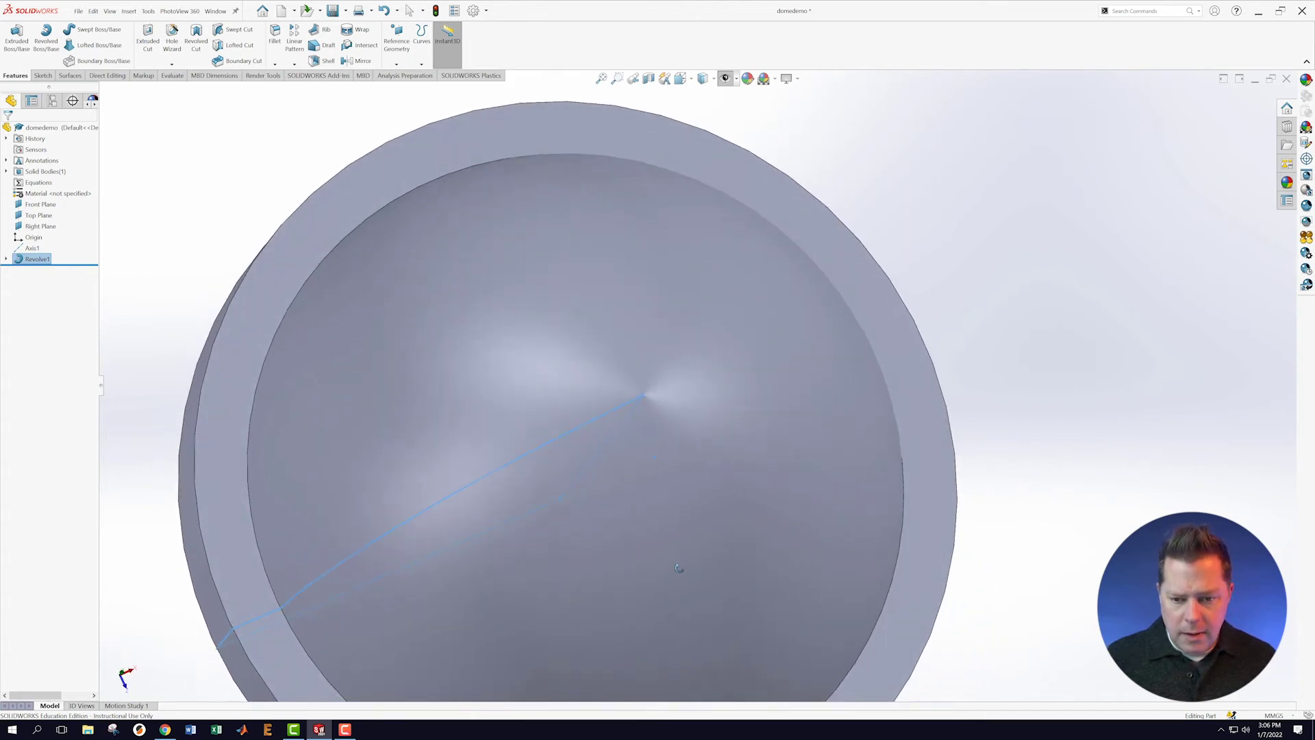
- Enable Shadows In Shaded Mode for a glossy, reflective dome display
{"action": "left_click", "coordinate": [795, 79]}
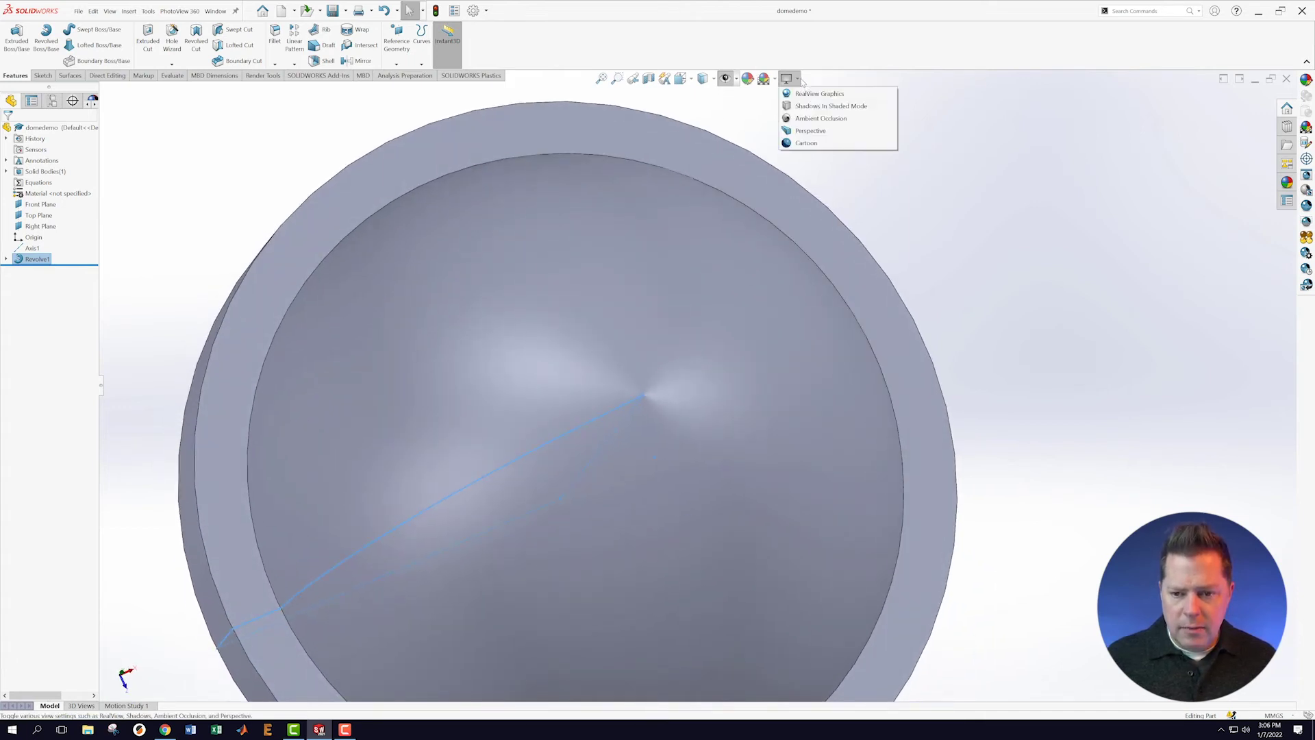
{"action": "left_click", "coordinate": [813, 106]}
{"action": "scroll", "coordinate": [753, 430], "scroll_direction": "down", "scroll_amount": 3}
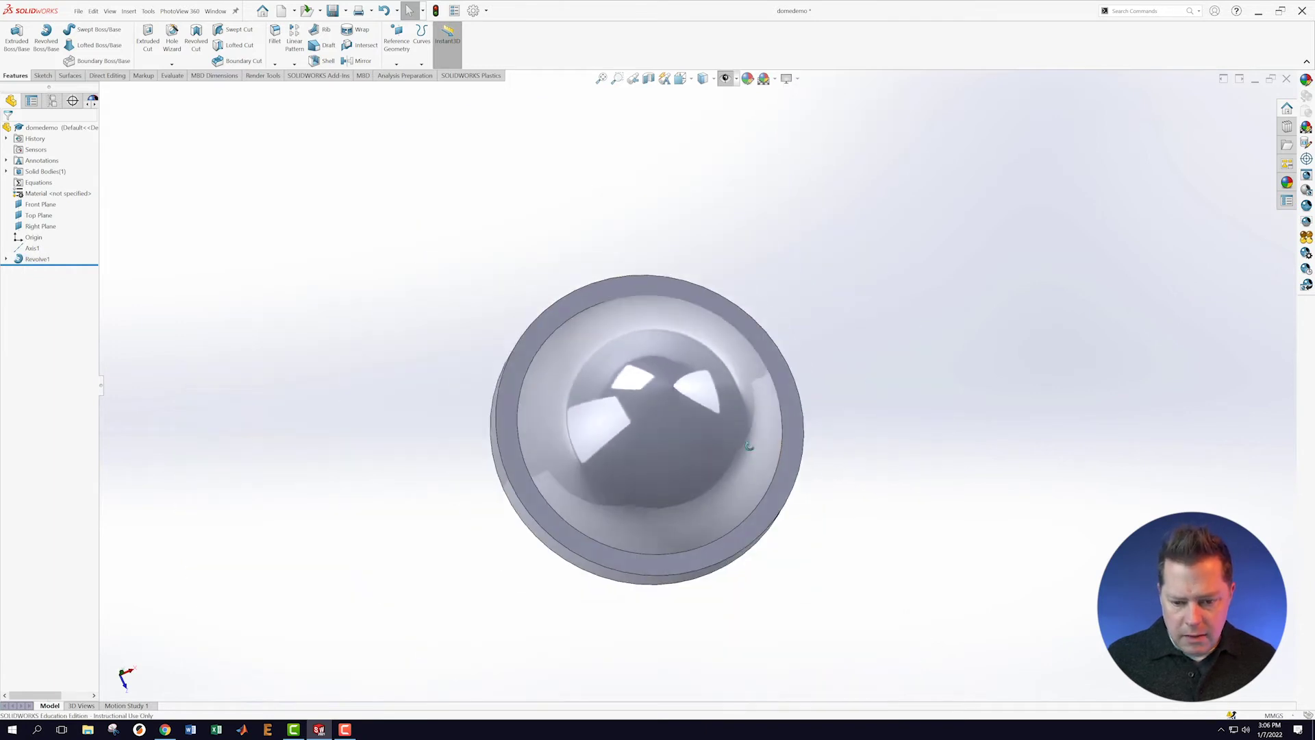
{"action": "middle_click_drag", "start_coordinate": [753, 430], "coordinate": [716, 260]}
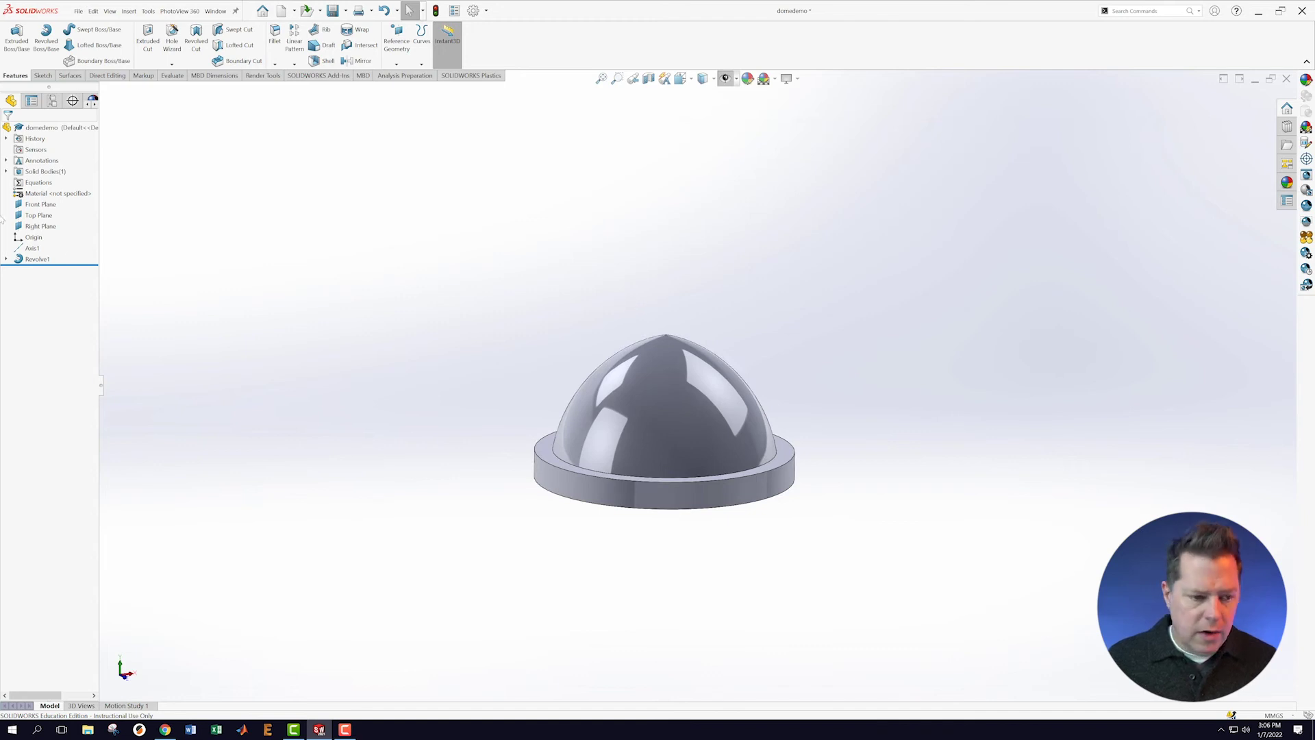
{"action": "left_click", "coordinate": [5, 260]}
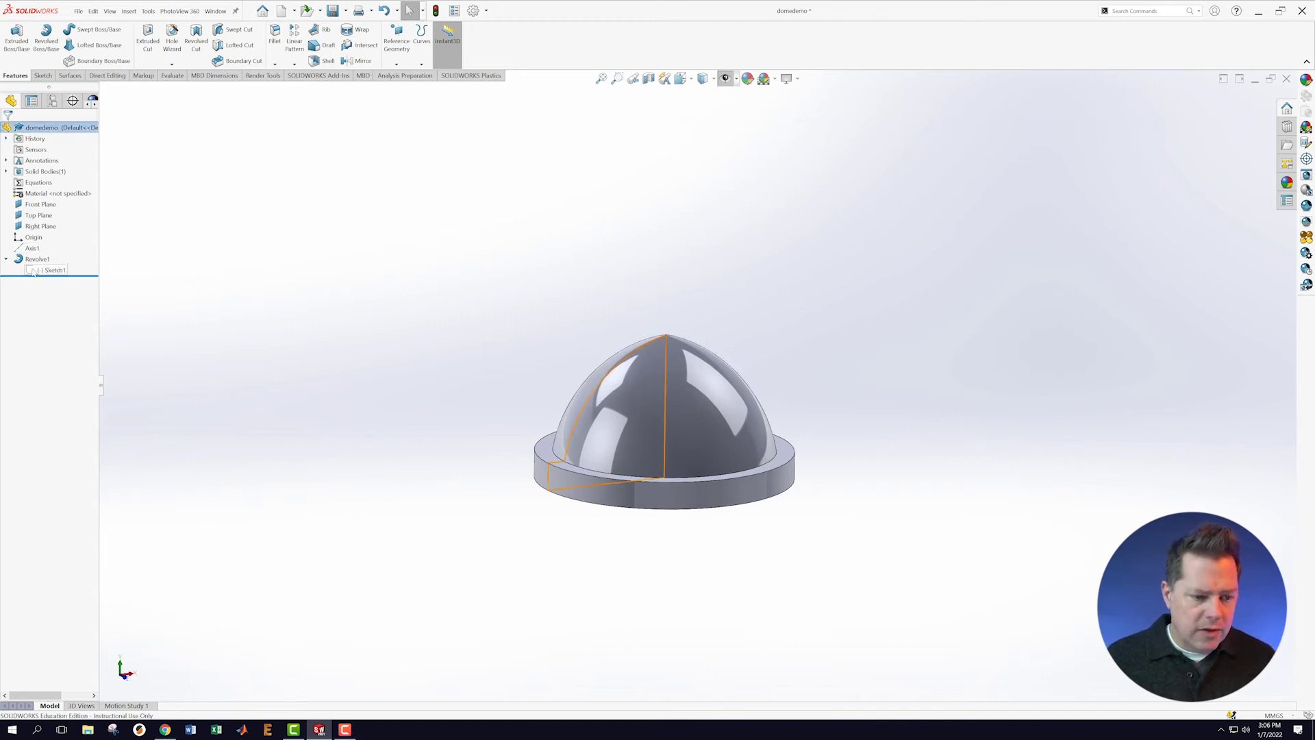
- Edit Sketch1 and view it normal to the screen
{"action": "right_click", "coordinate": [38, 270]}
{"action": "left_click", "coordinate": [41, 243]}
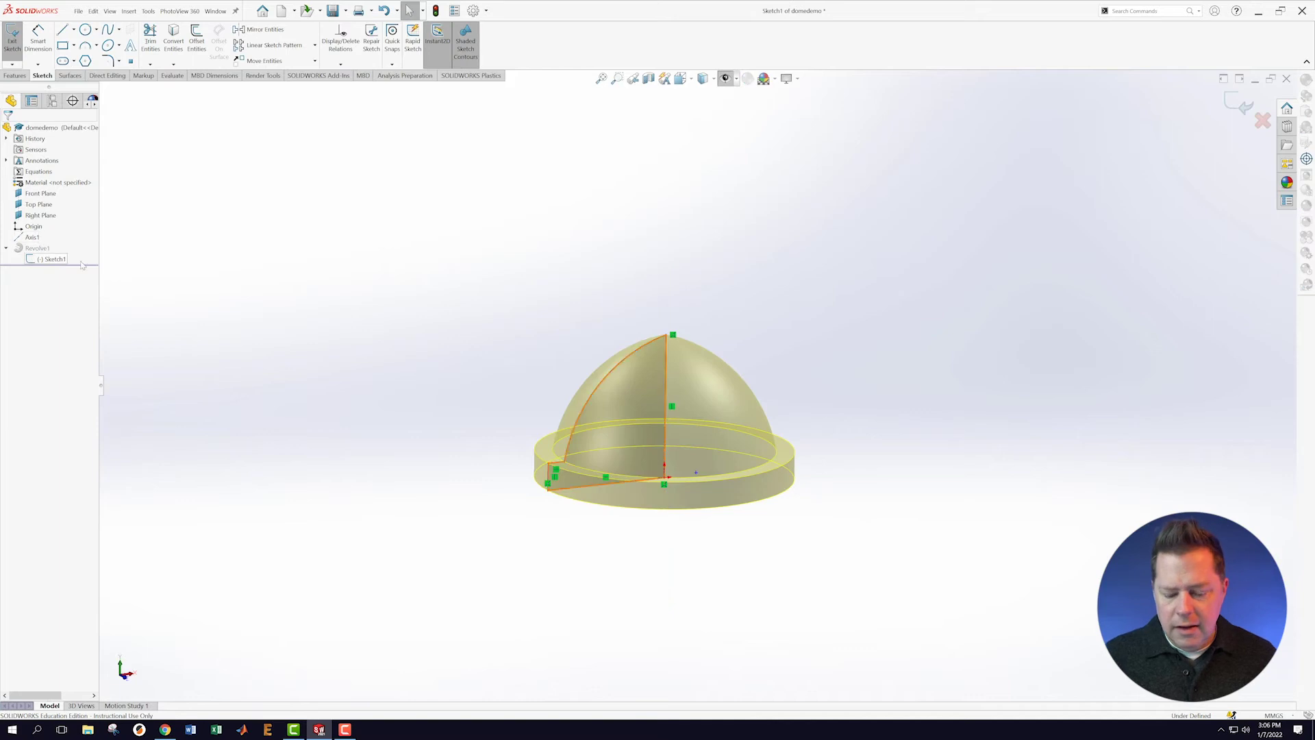
{"action": "right_click", "coordinate": [56, 260]}
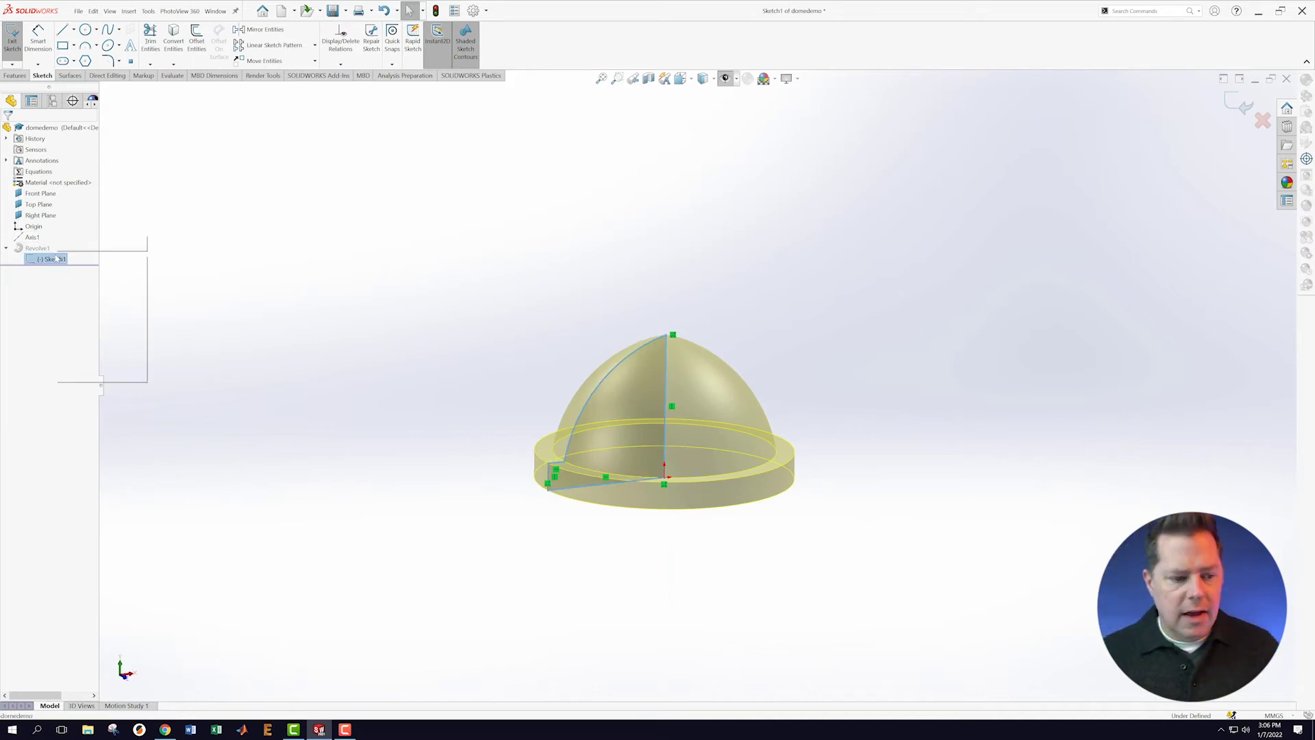
{"action": "left_click", "coordinate": [78, 242]}
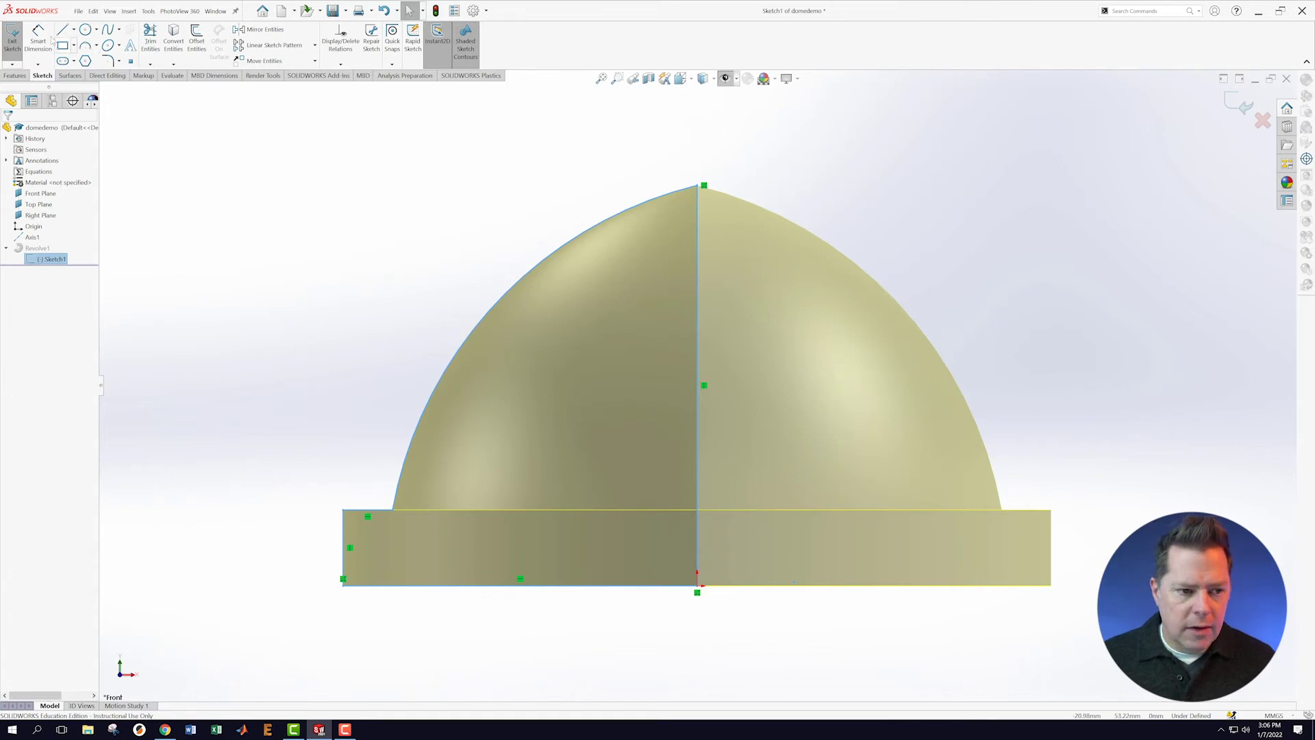
- Dimension the centerline height to 40 and the bottom width to 40
{"action": "key", "text": "s"}
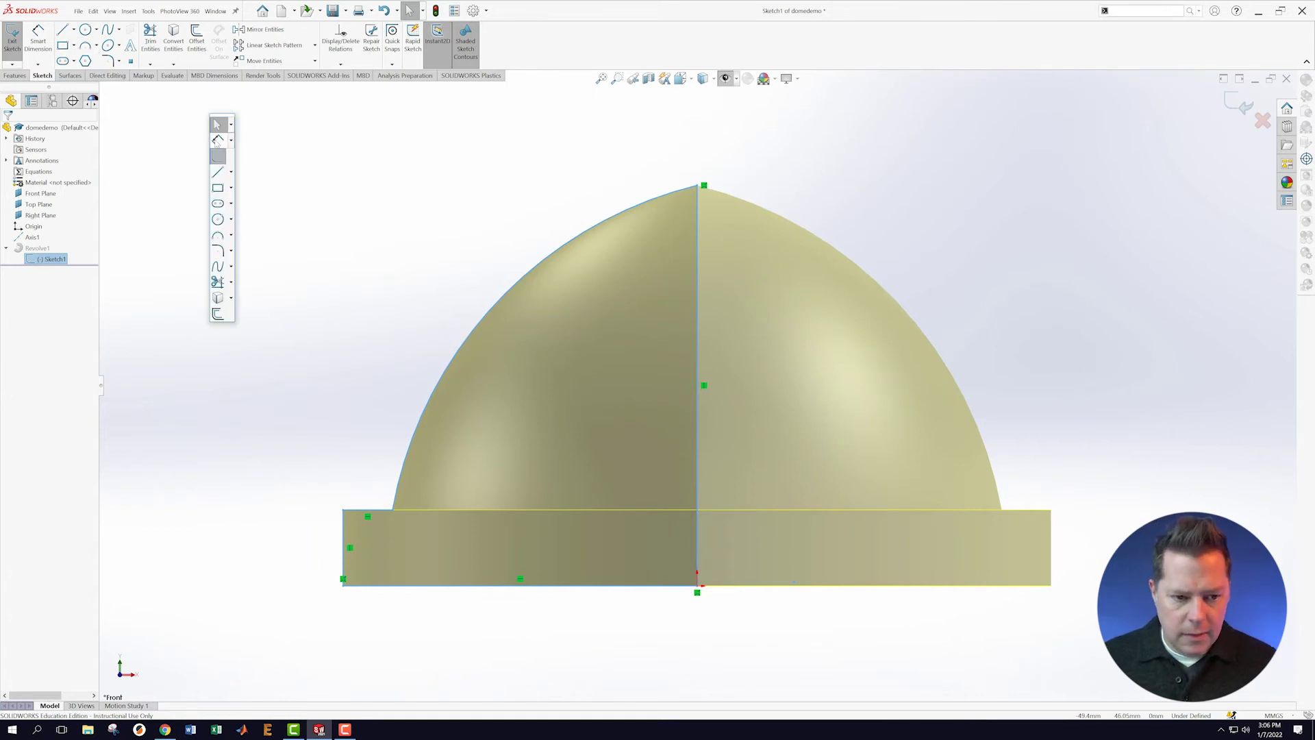
{"action": "left_click", "coordinate": [217, 141]}
{"action": "left_click", "coordinate": [701, 324]}
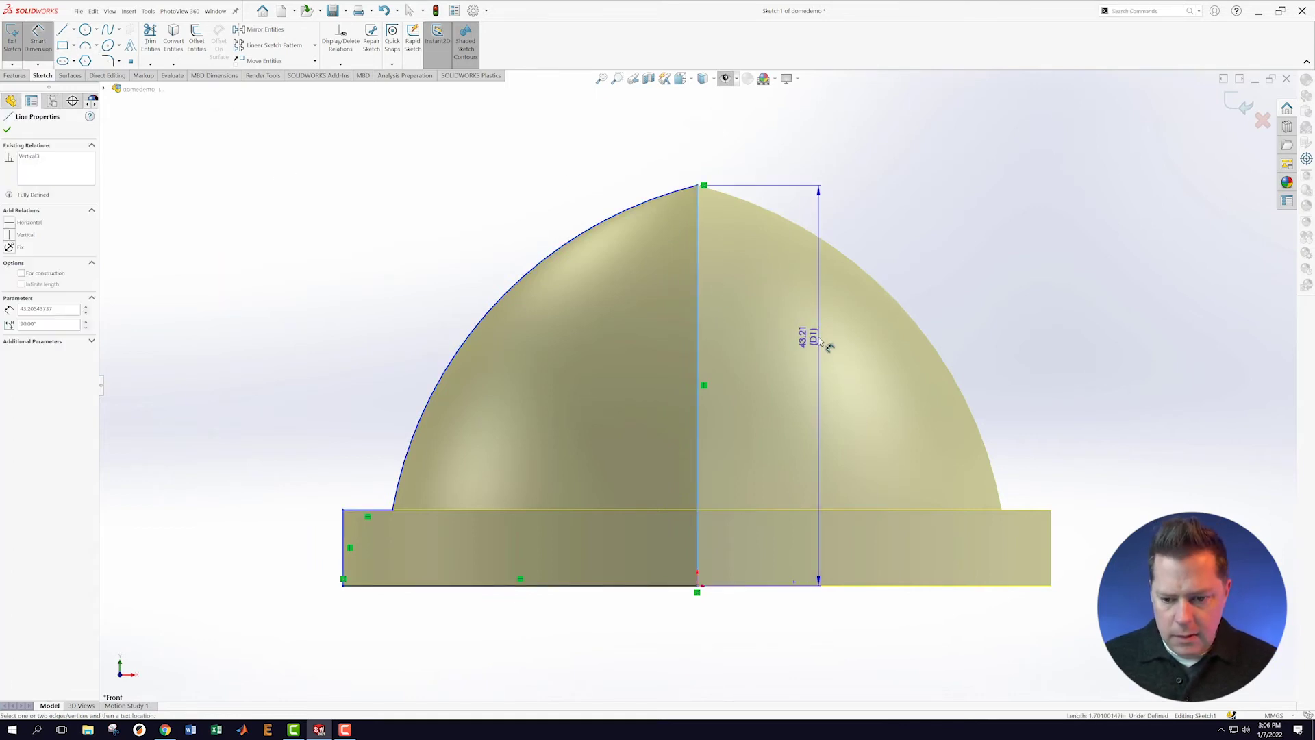
{"action": "left_click", "coordinate": [815, 339]}
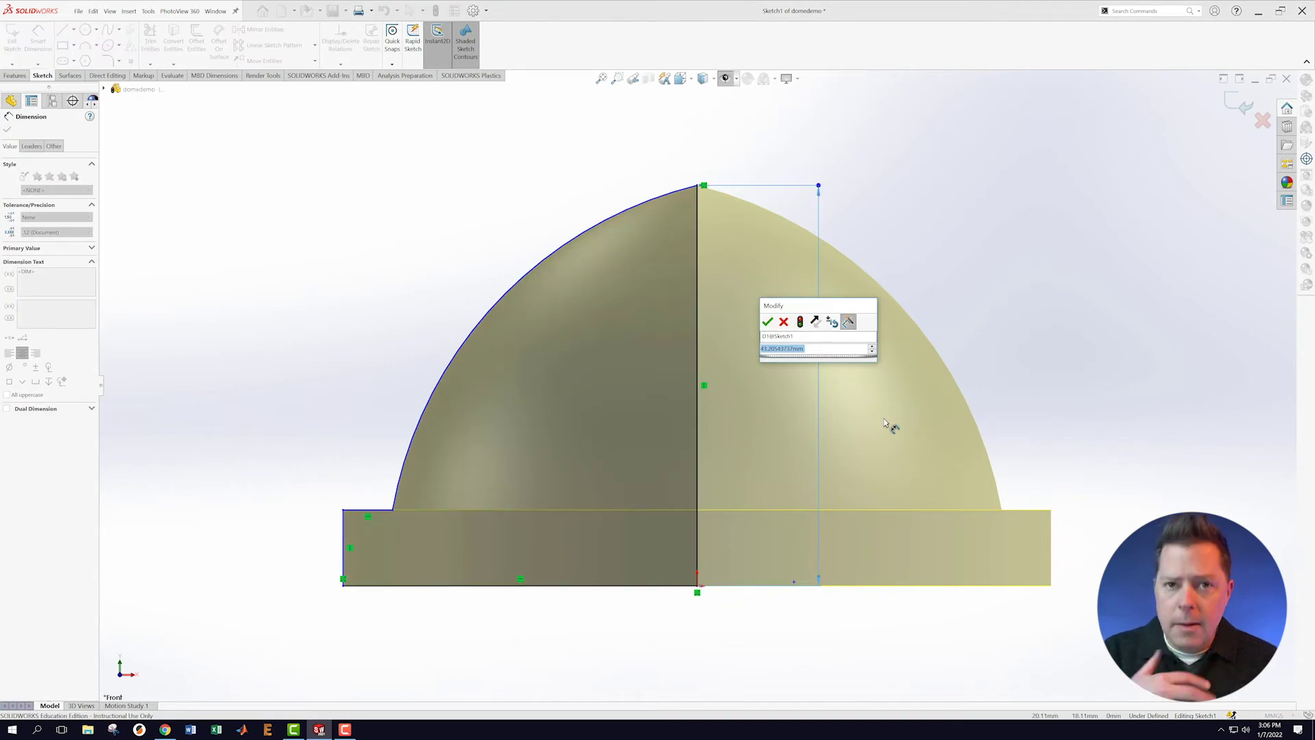
{"action": "type", "text": "40"}
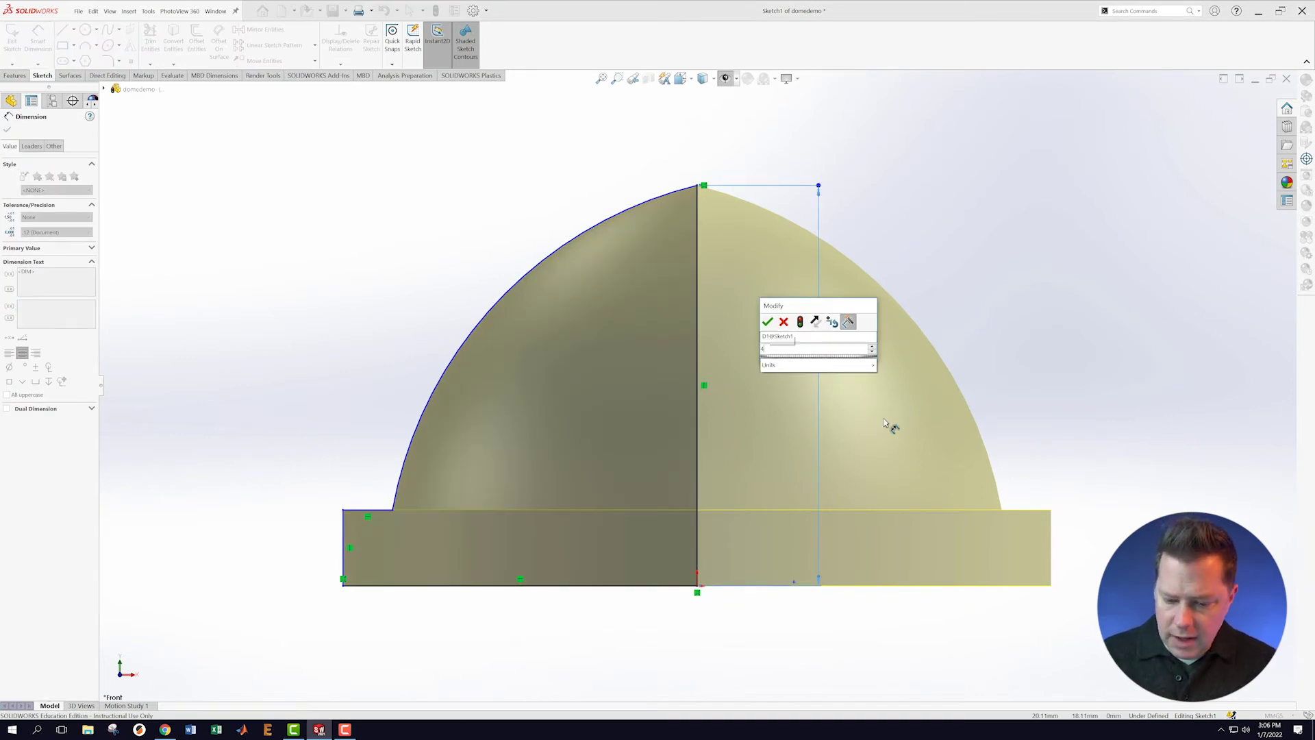
{"action": "key", "text": "Return"}
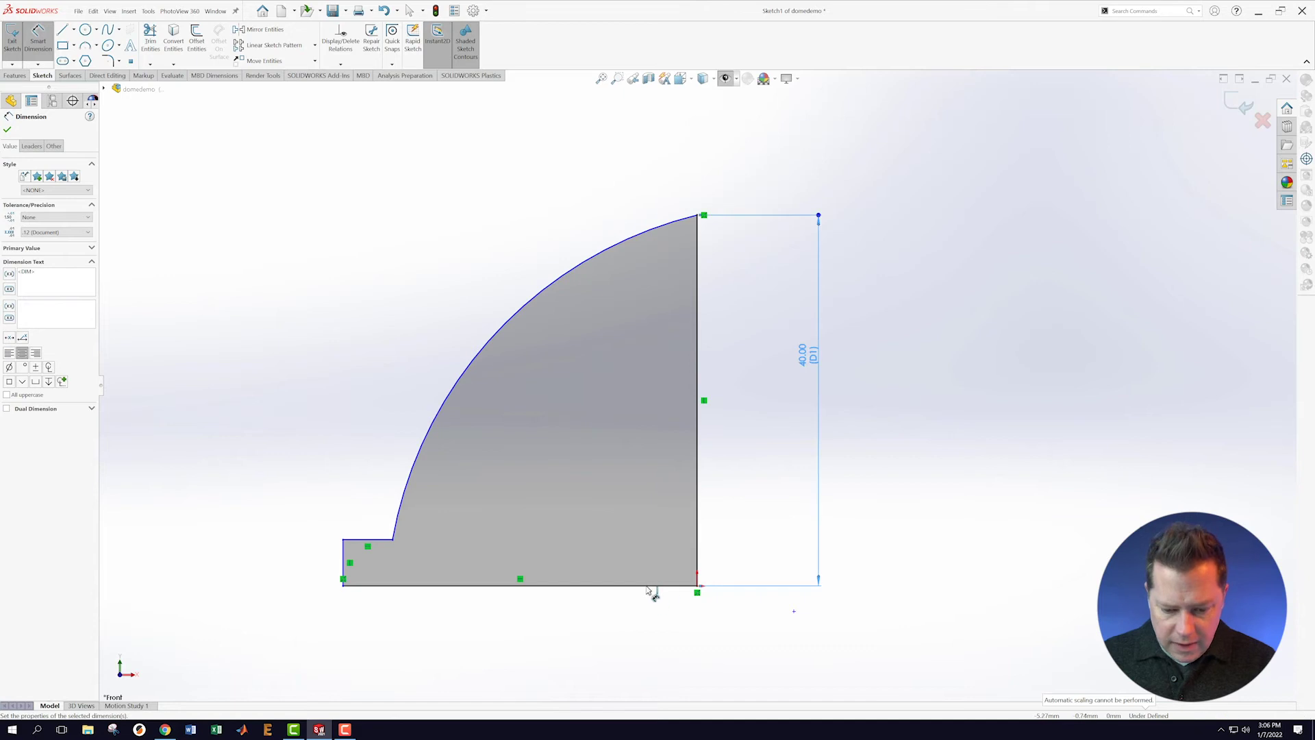
{"action": "left_click", "coordinate": [650, 587]}
{"action": "left_click", "coordinate": [641, 631]}
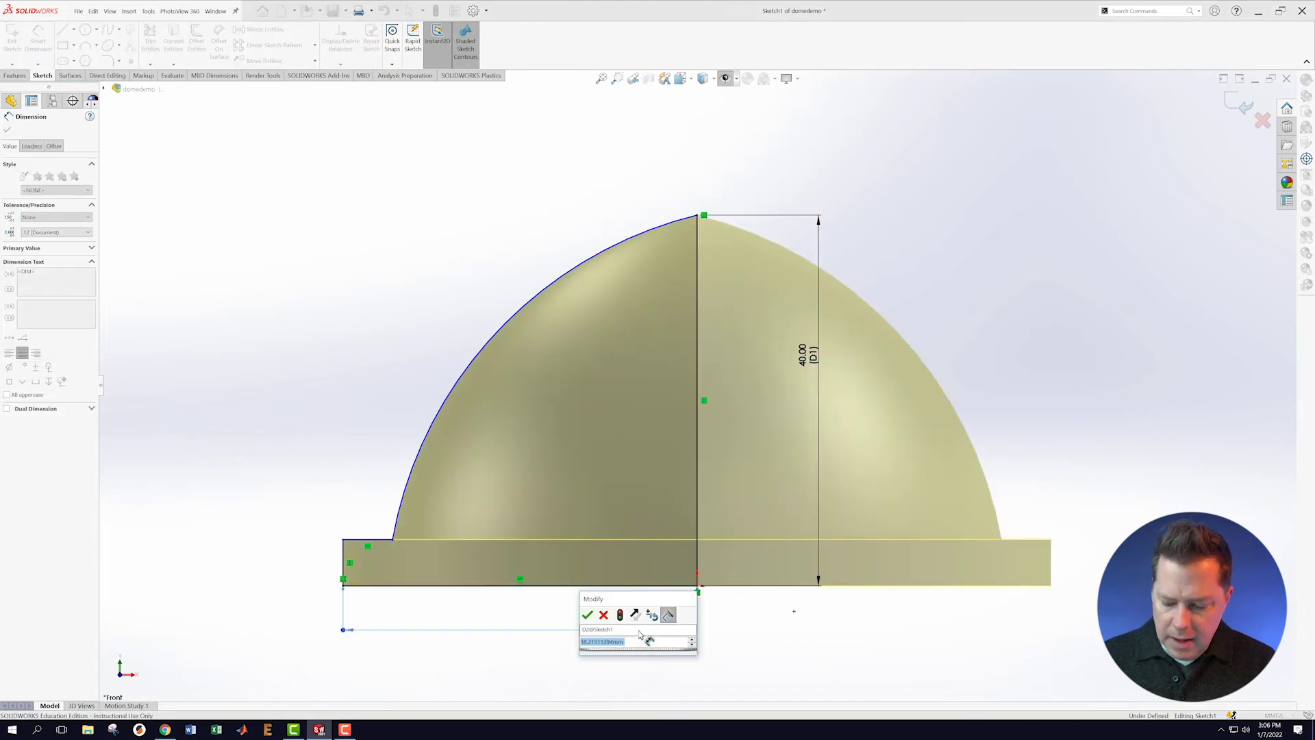
{"action": "type", "text": "40"}
{"action": "key", "text": "Return"}
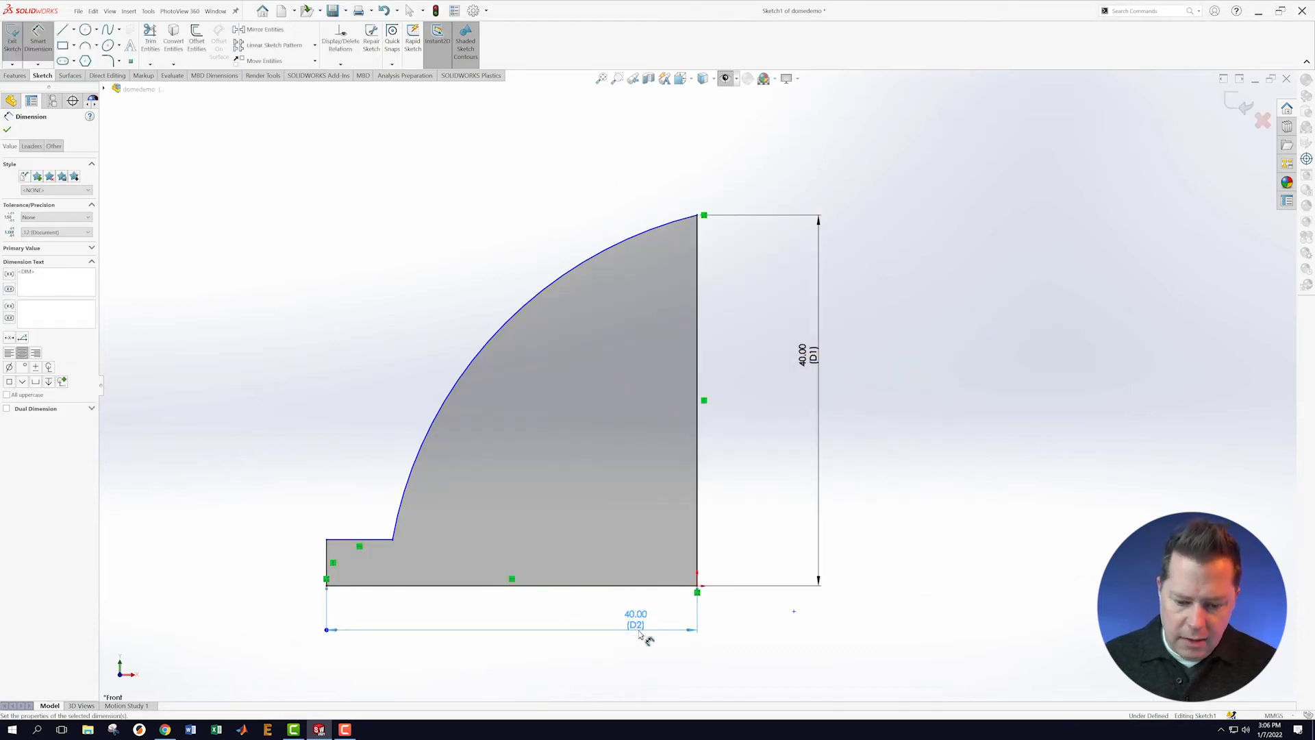
- Dimension the flange height to 5 and the dome base width to 33
{"action": "left_click", "coordinate": [332, 564]}
{"action": "left_click", "coordinate": [273, 571]}
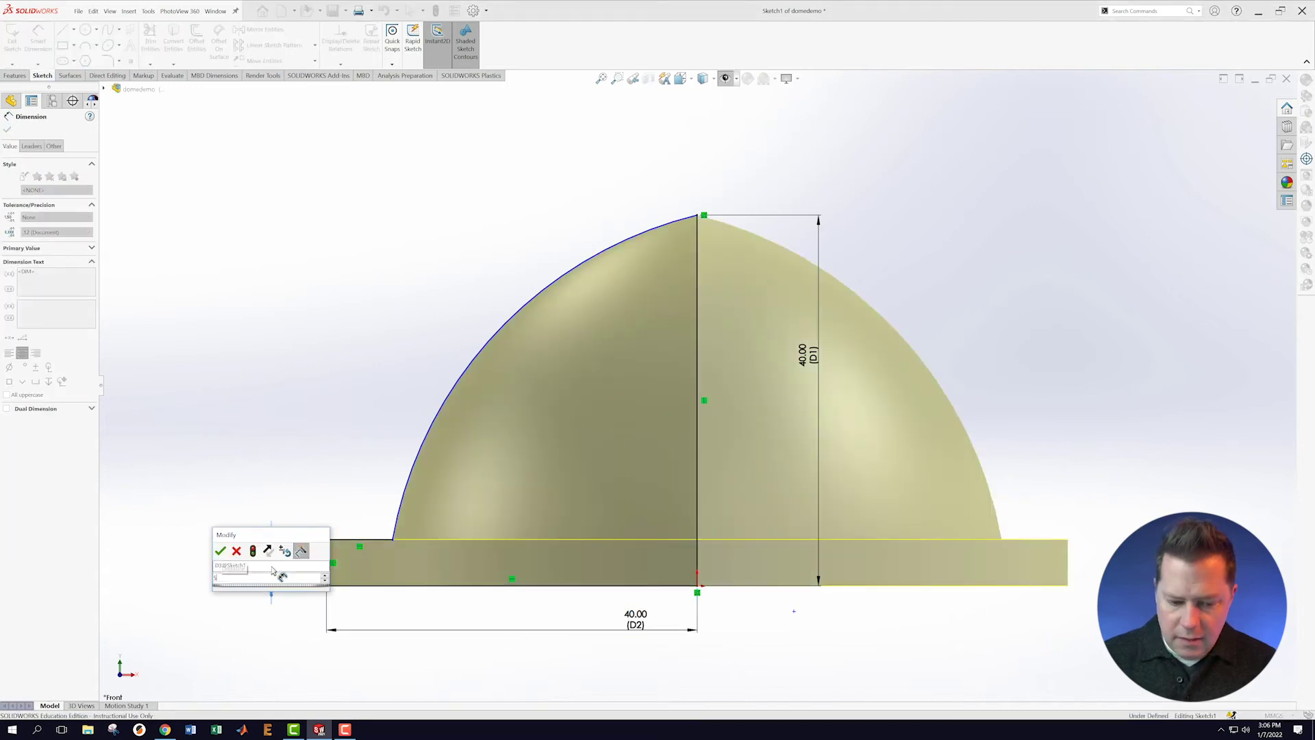
{"action": "key", "text": "Return"}
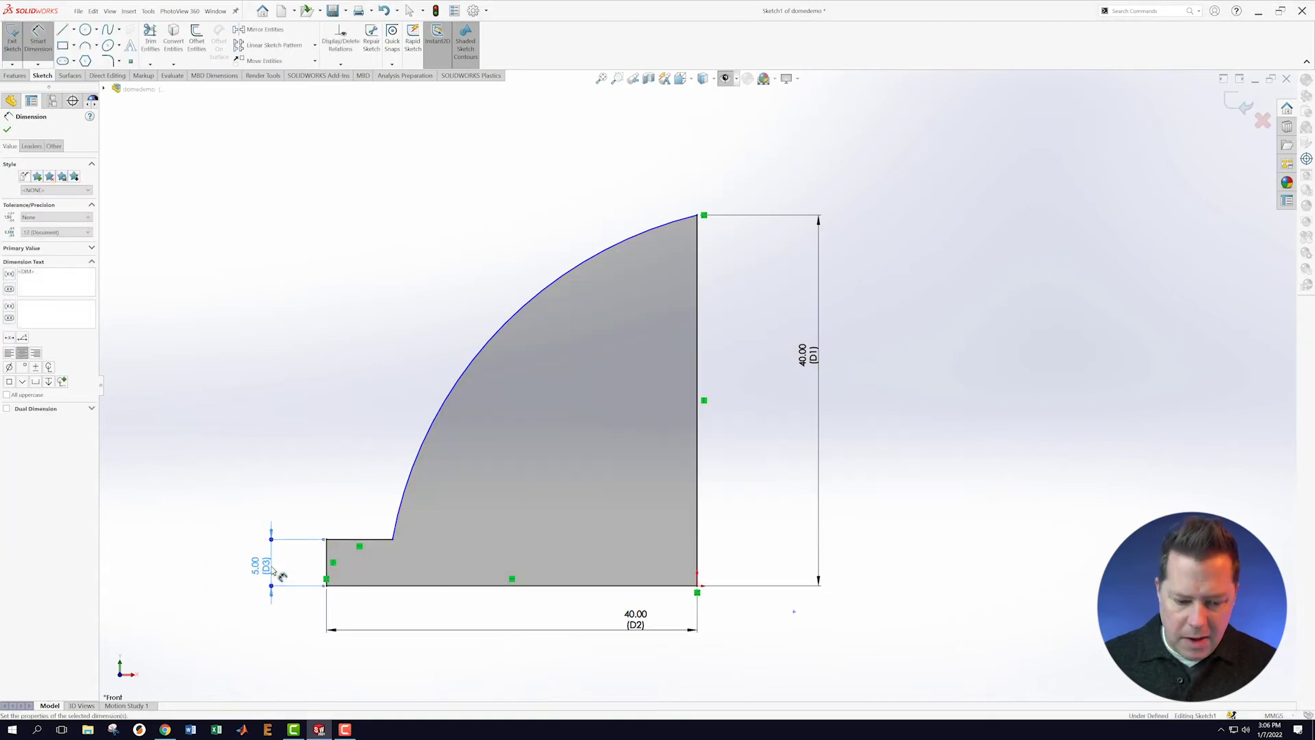
{"action": "left_click", "coordinate": [393, 541]}
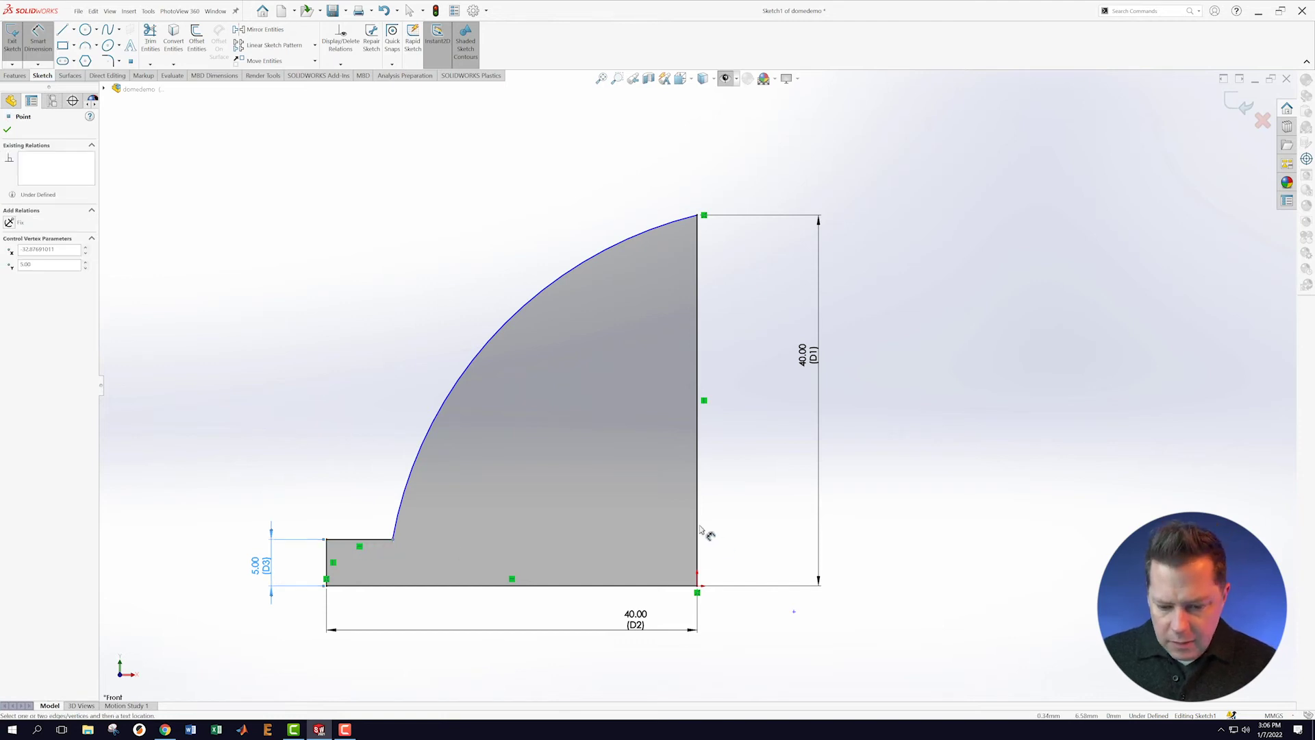
{"action": "left_click", "coordinate": [698, 529]}
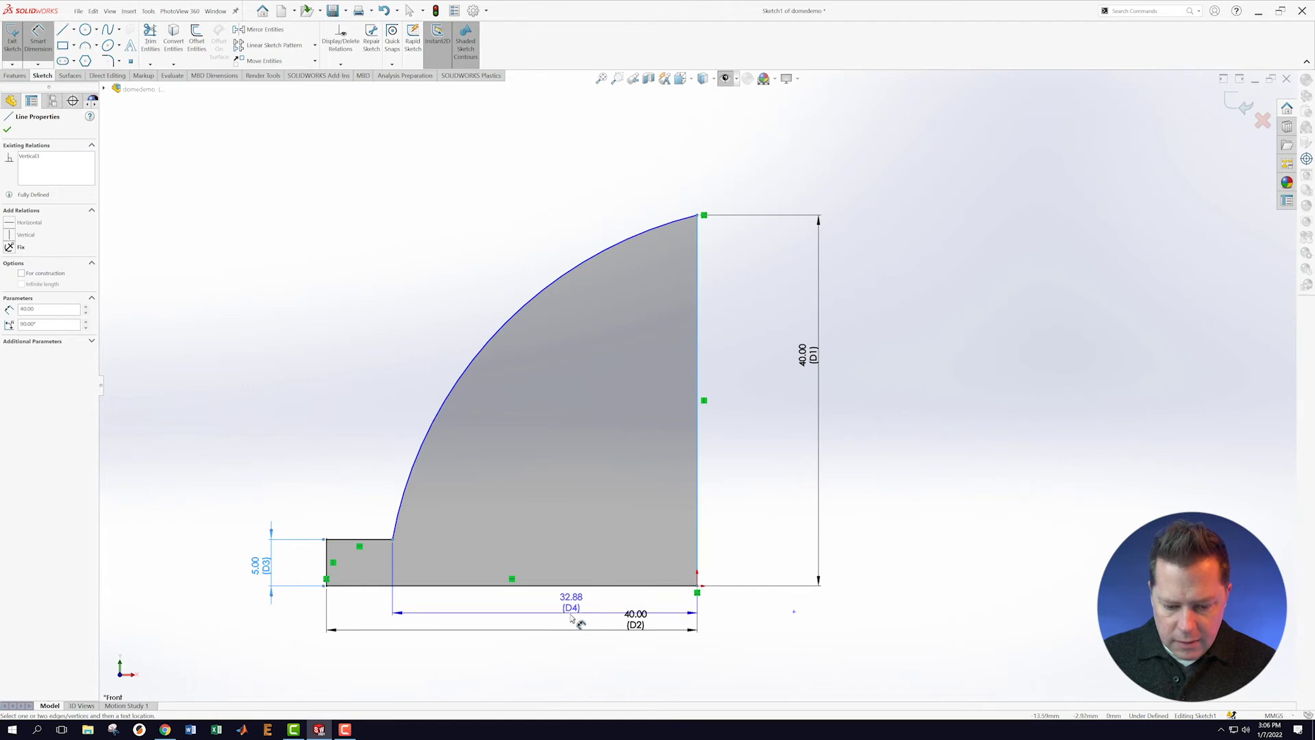
{"action": "left_click", "coordinate": [570, 617]}
{"action": "type", "text": "33"}
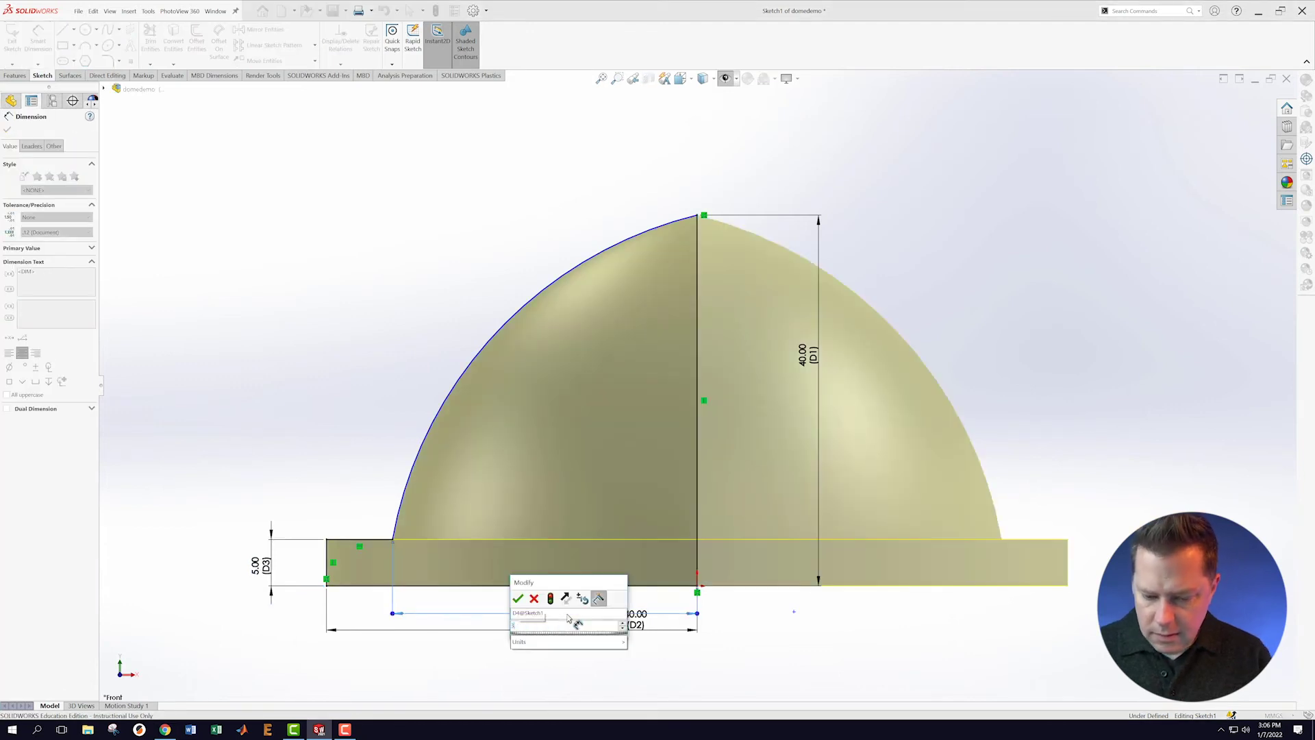
{"action": "key", "text": "Return"}
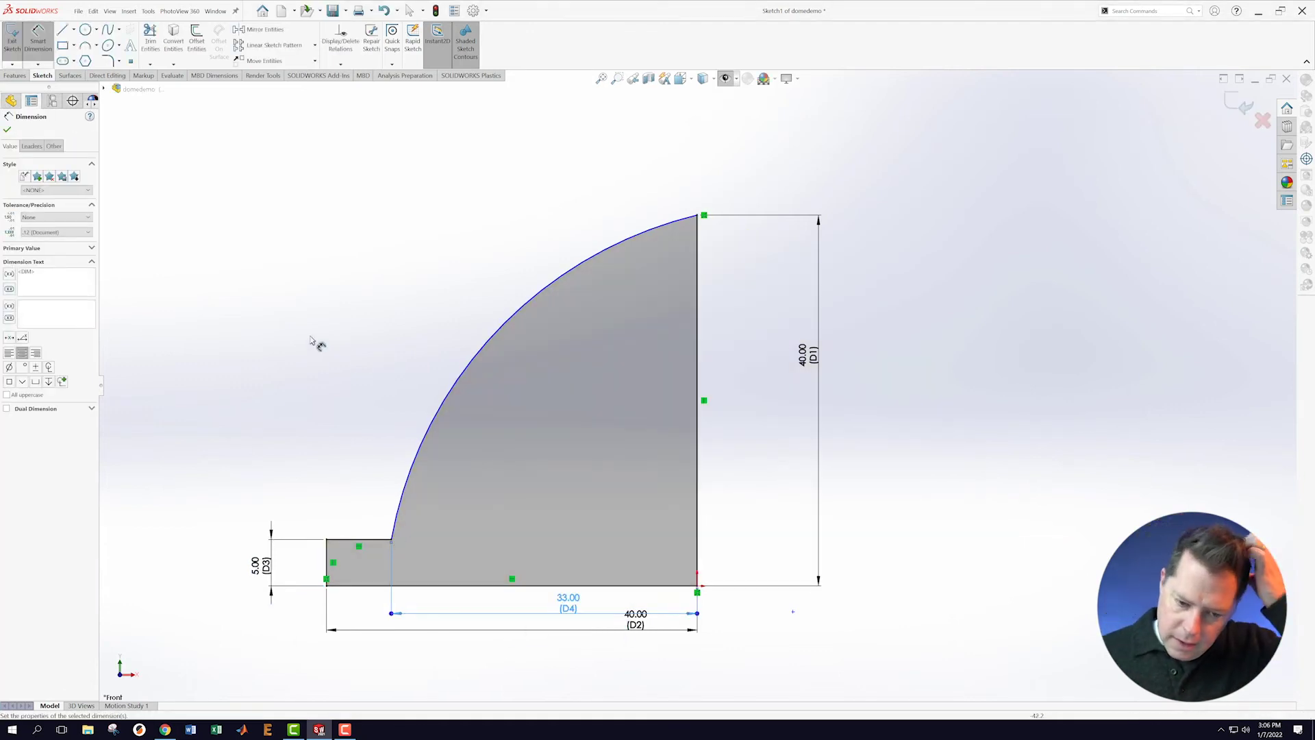
- Dimension the arc radius to R44
{"action": "left_click", "coordinate": [439, 419]}
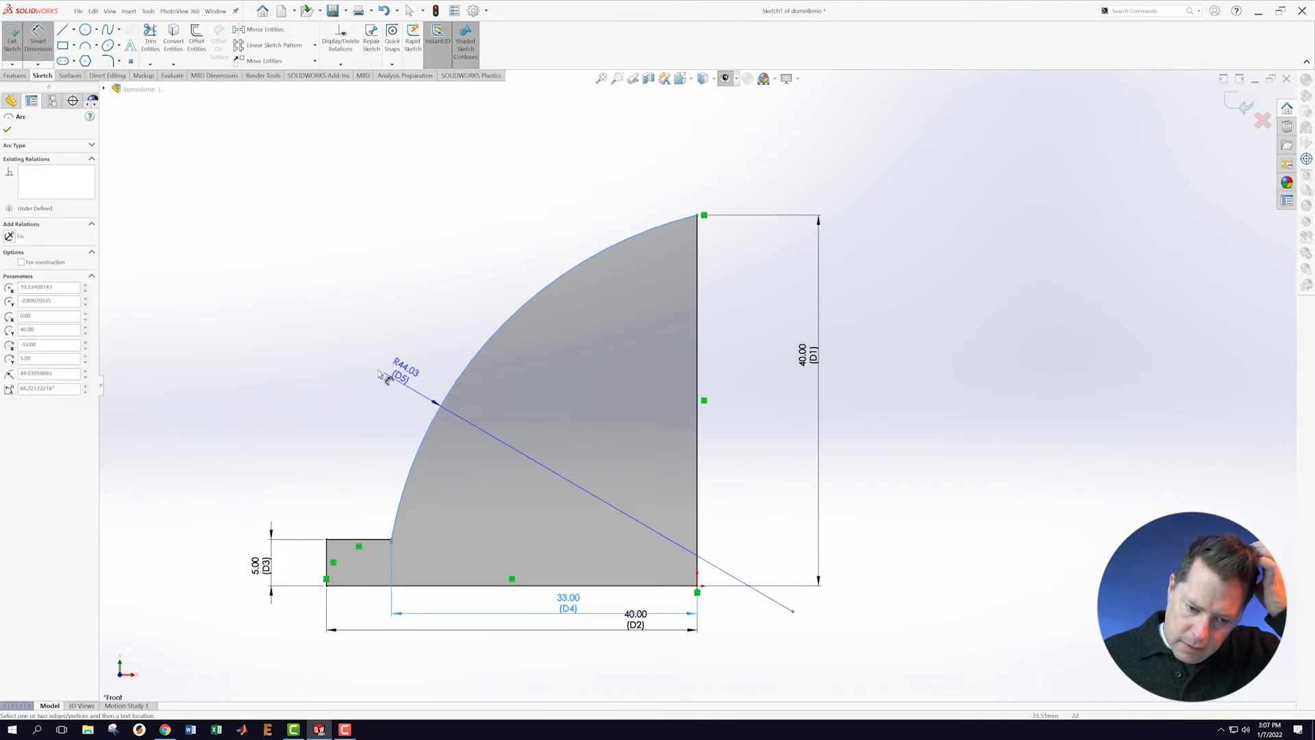
{"action": "left_click", "coordinate": [334, 345]}
{"action": "type", "text": "44"}
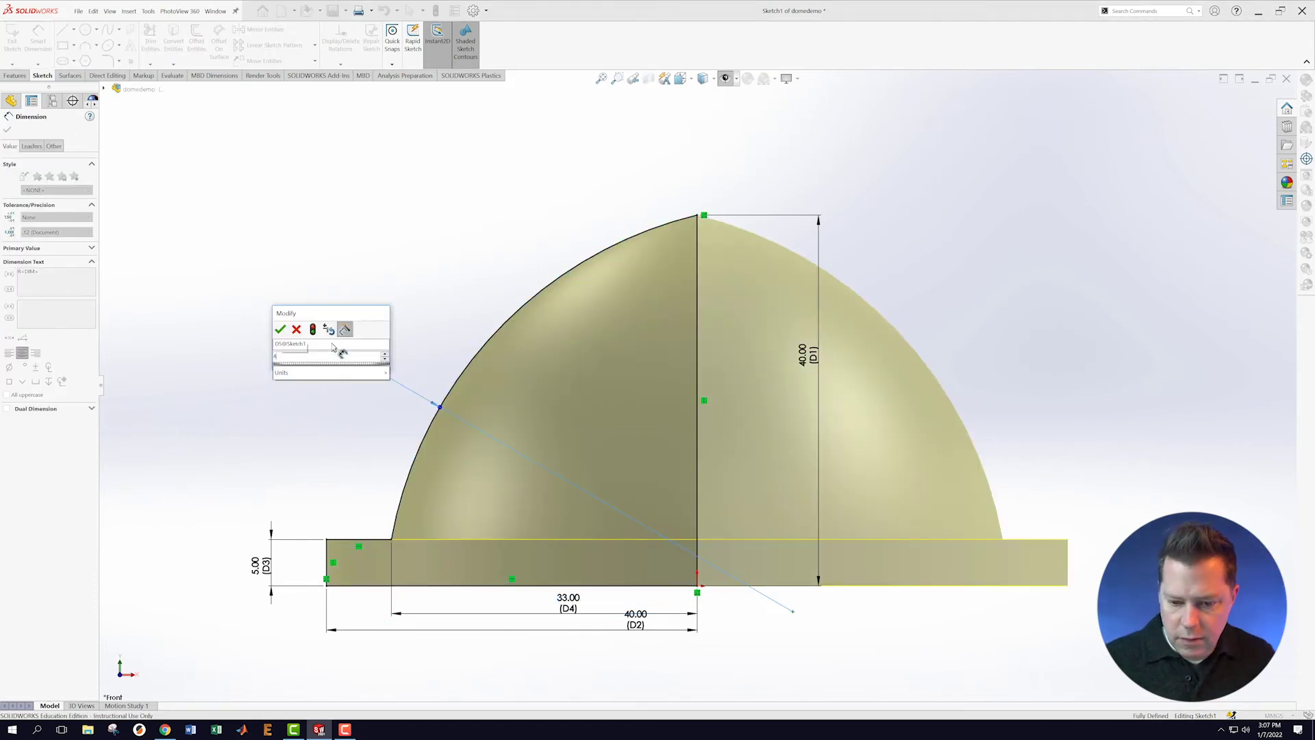
{"action": "key", "text": "Return"}
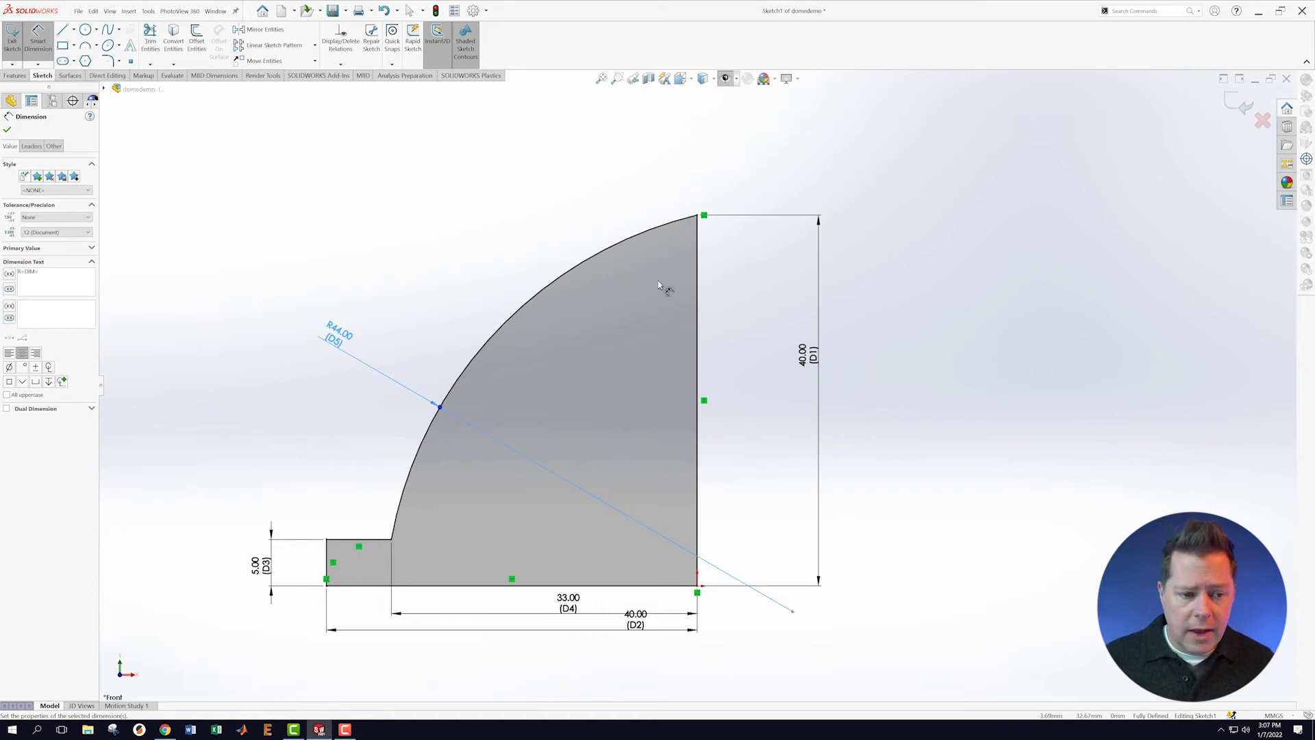
{"action": "left_click", "coordinate": [8, 131]}
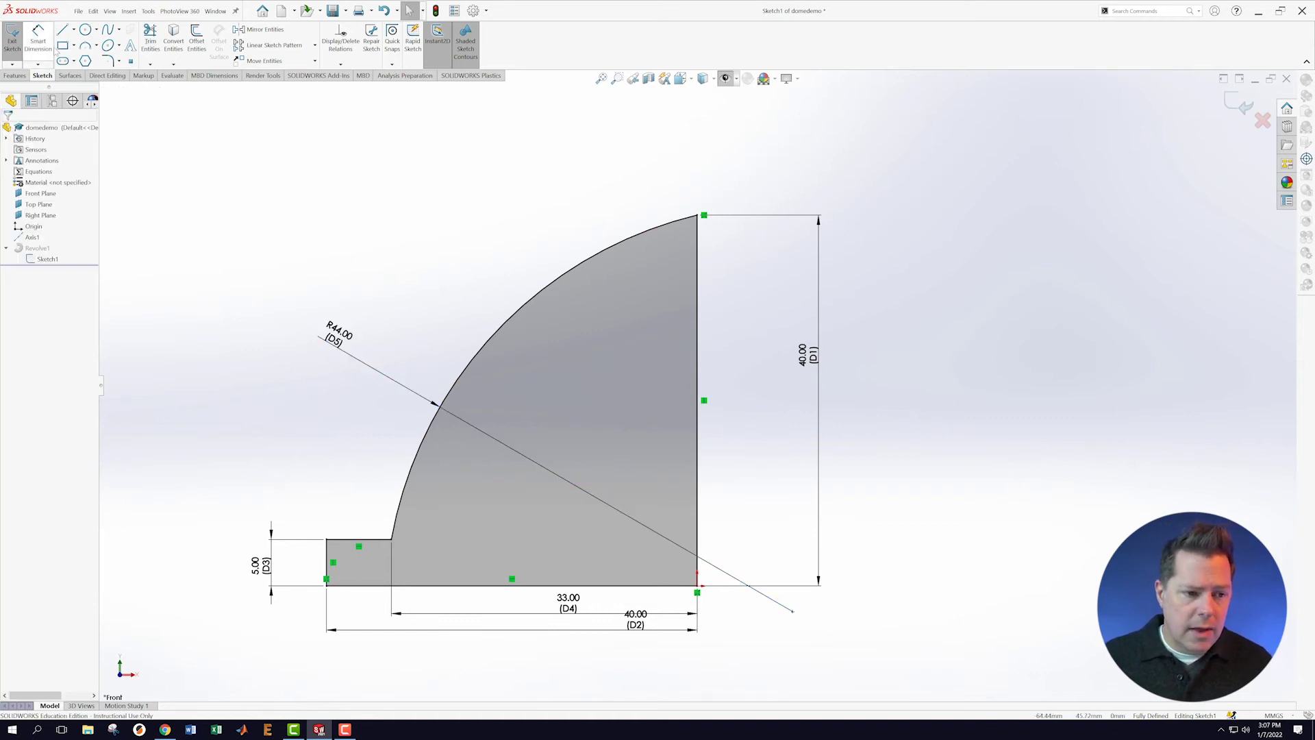
- Draw a horizontal construction line leftward from the dome's top corner
{"action": "left_click", "coordinate": [63, 29]}
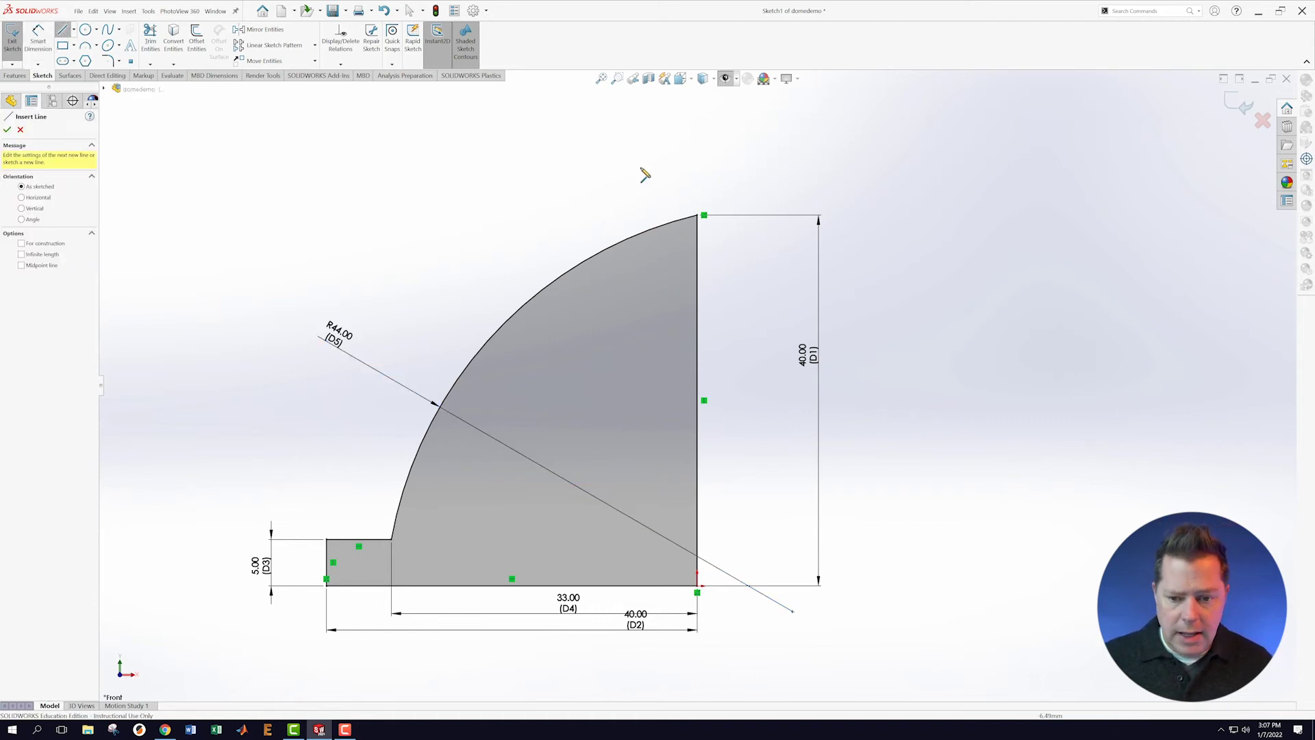
{"action": "left_click", "coordinate": [698, 216]}
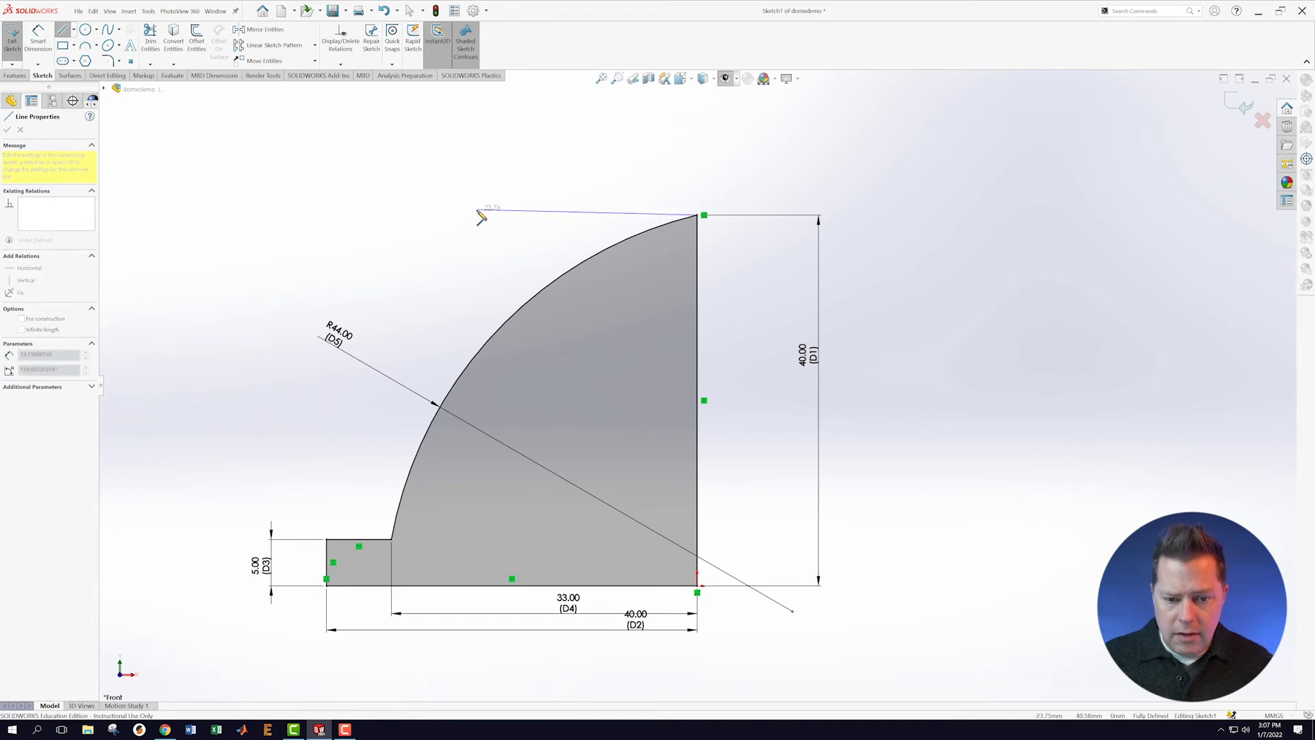
{"action": "left_click", "coordinate": [443, 258]}
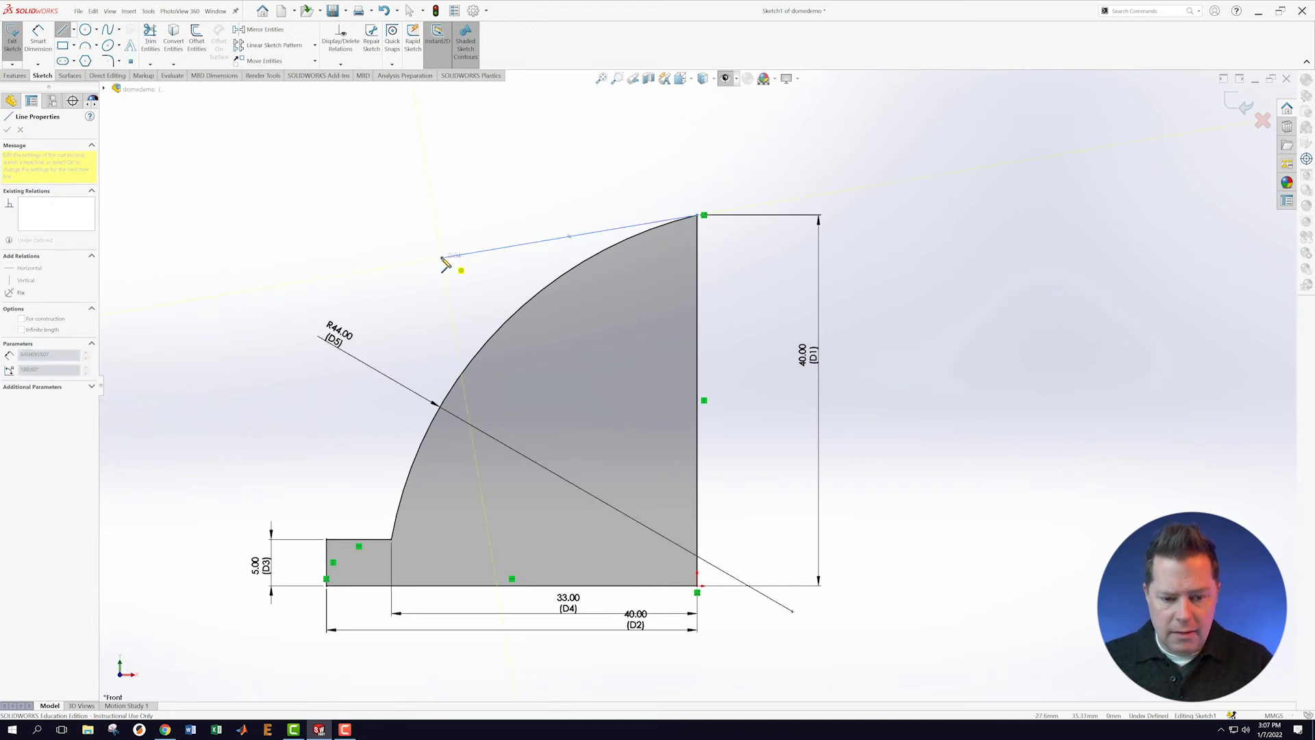
{"action": "key", "text": "Escape"}
{"action": "right_click", "coordinate": [484, 255]}
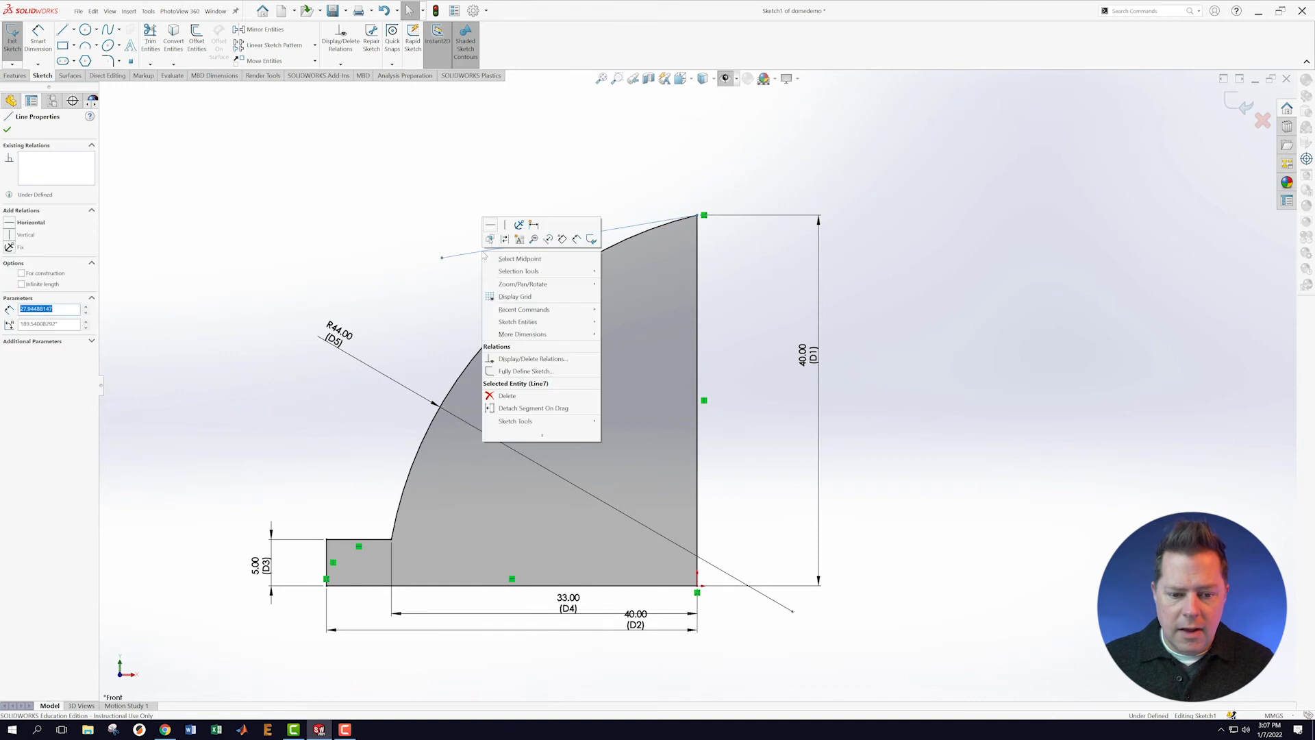
{"action": "left_click", "coordinate": [491, 225]}
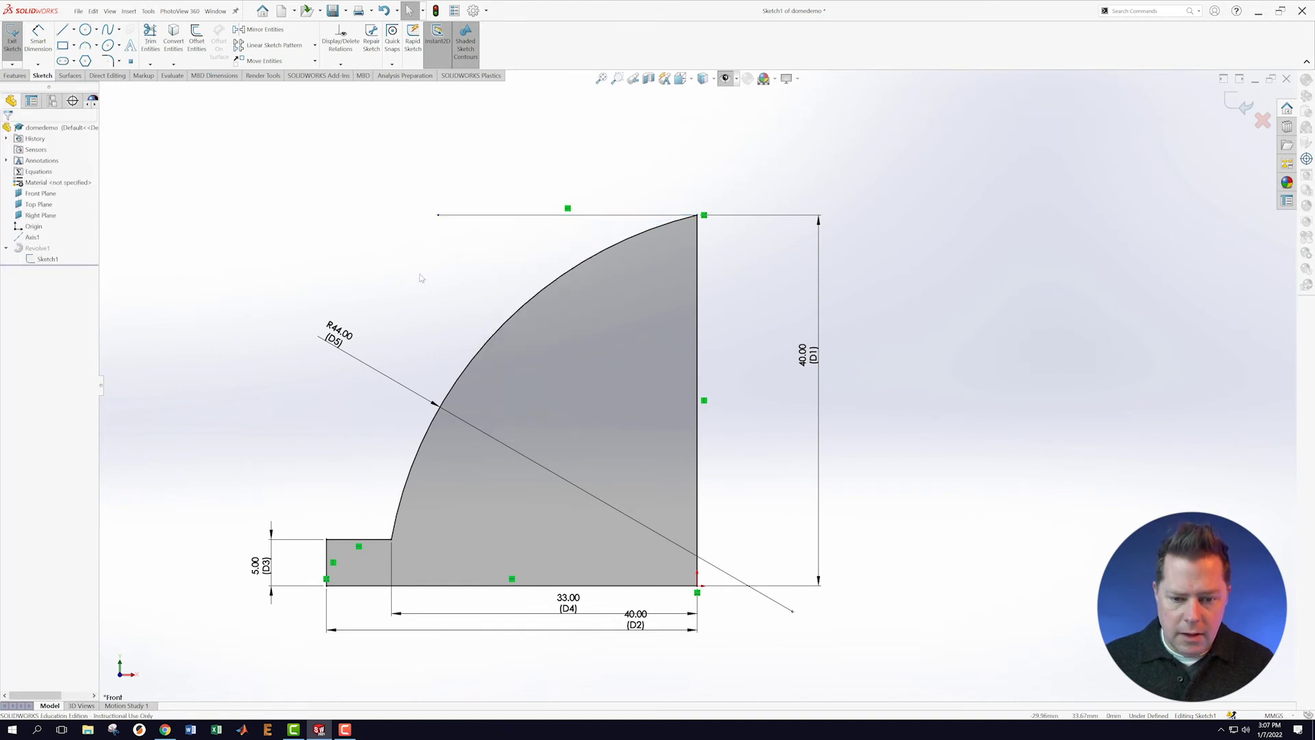
{"action": "left_click", "coordinate": [480, 217]}
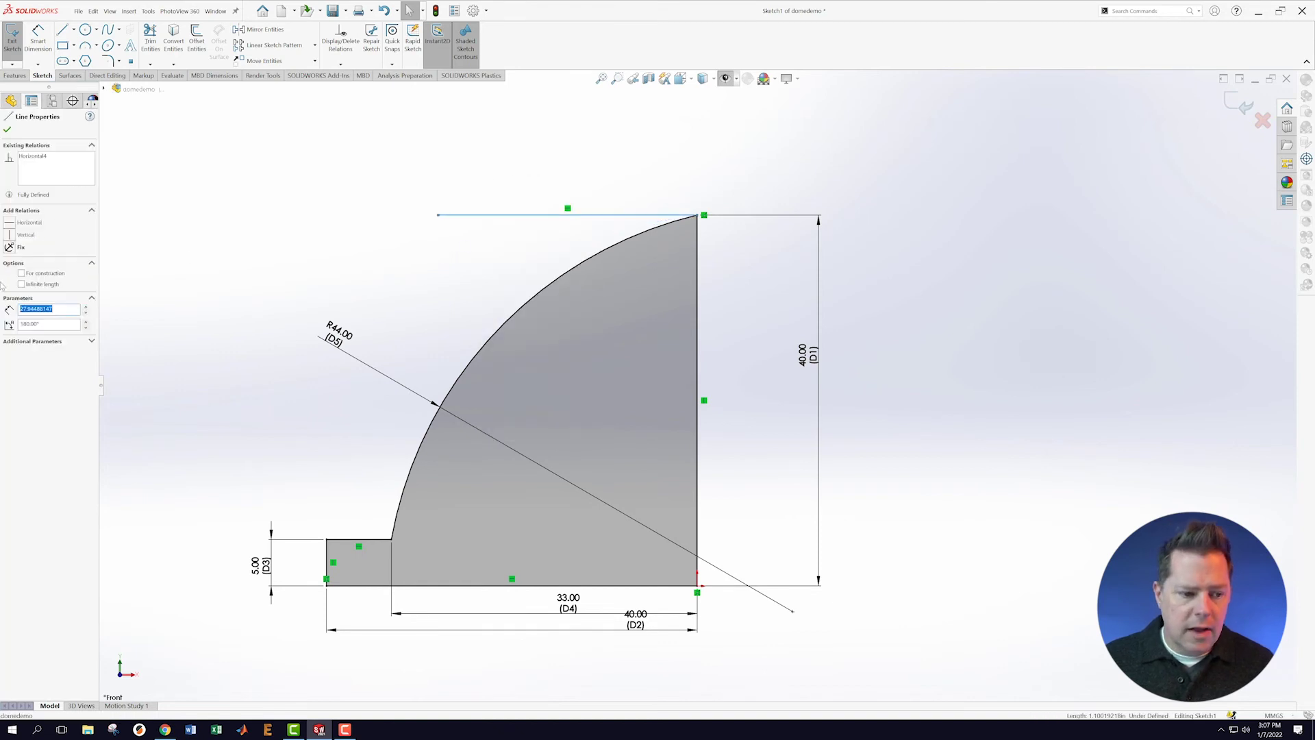
{"action": "left_click", "coordinate": [22, 273]}
{"action": "left_click", "coordinate": [6, 130]}
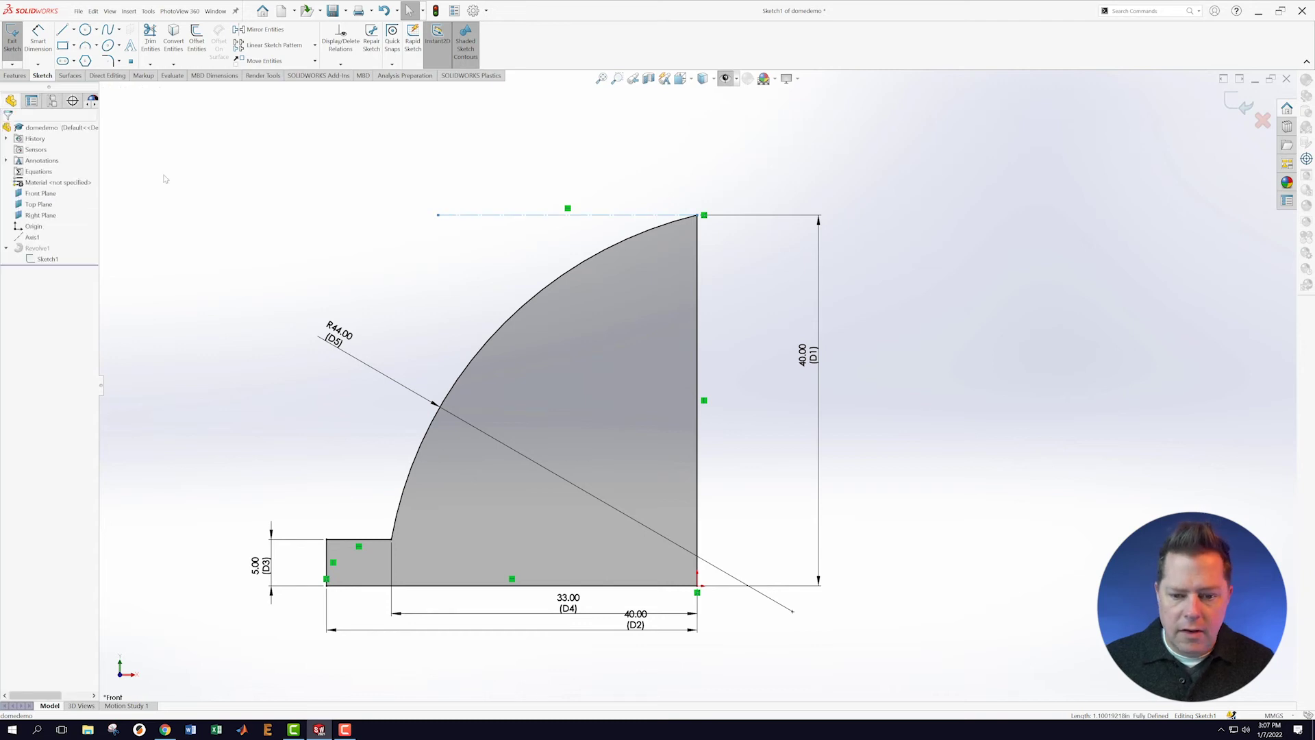
- Make the dome arc tangent to the top construction line
{"action": "left_click", "coordinate": [682, 224]}
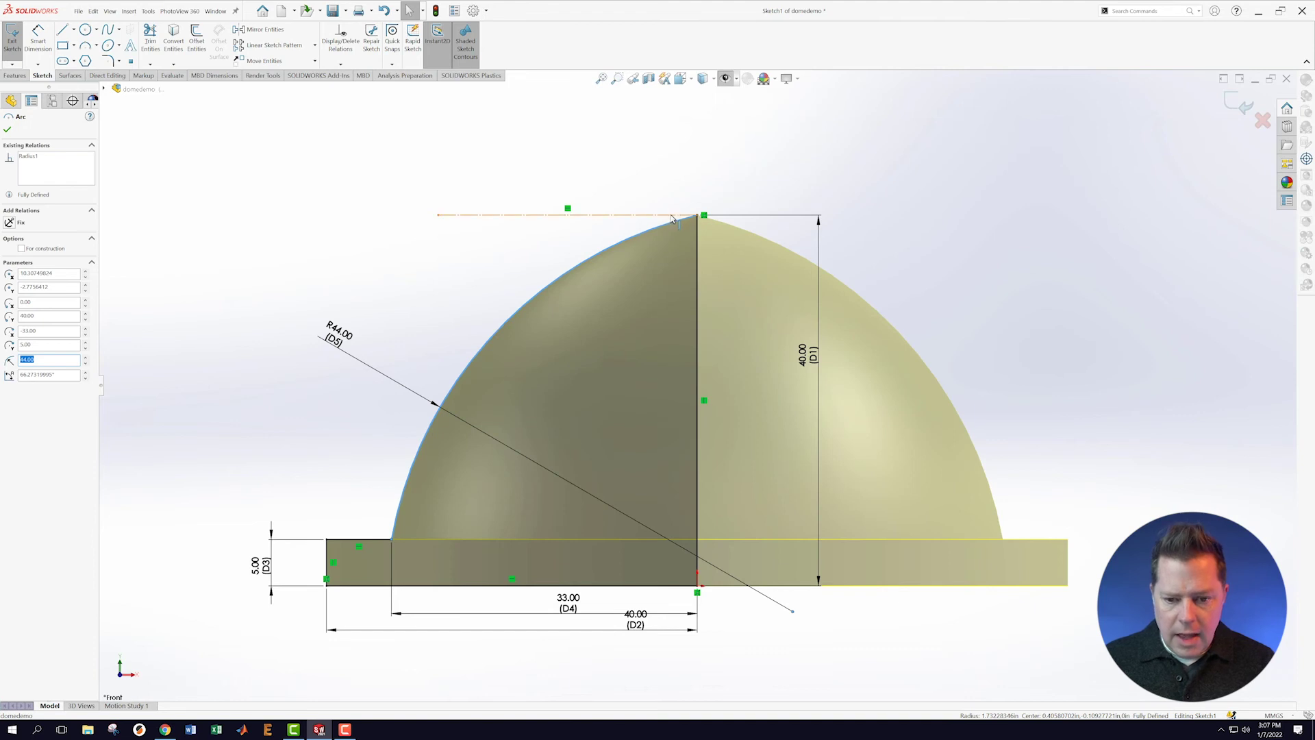
{"action": "left_click", "coordinate": [672, 215], "text": "ctrl"}
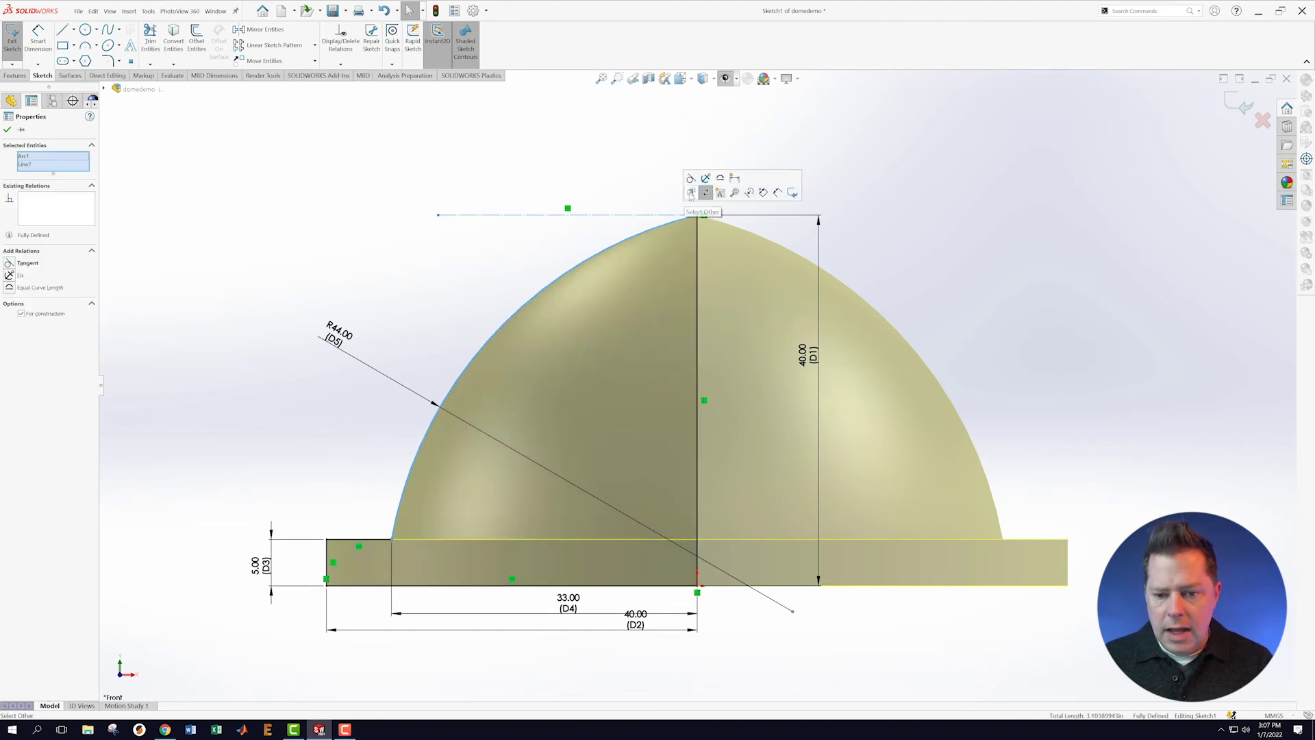
{"action": "left_click", "coordinate": [691, 180]}
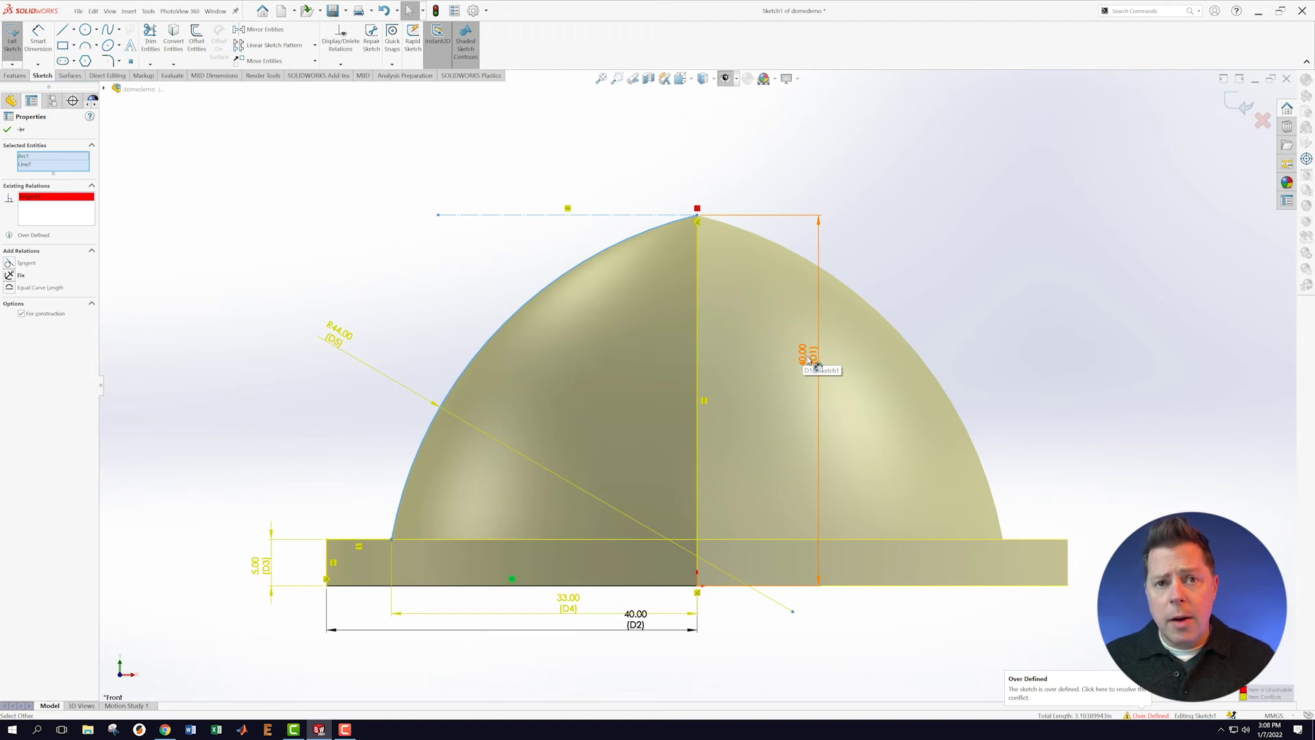
- Move the 40.00 dimension aside and delete the R44.00 radius dimension
{"action": "left_click_drag", "start_coordinate": [813, 361], "coordinate": [1026, 362]}
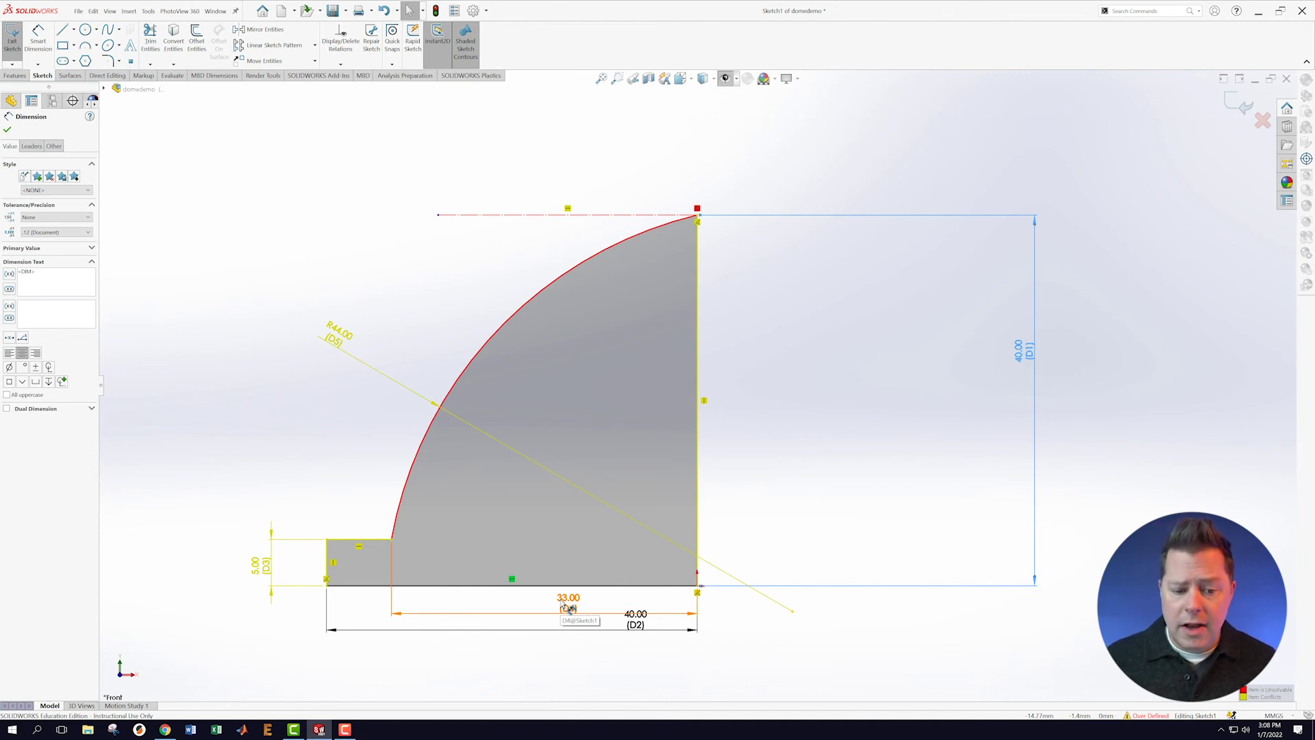
{"action": "right_click", "coordinate": [335, 332]}
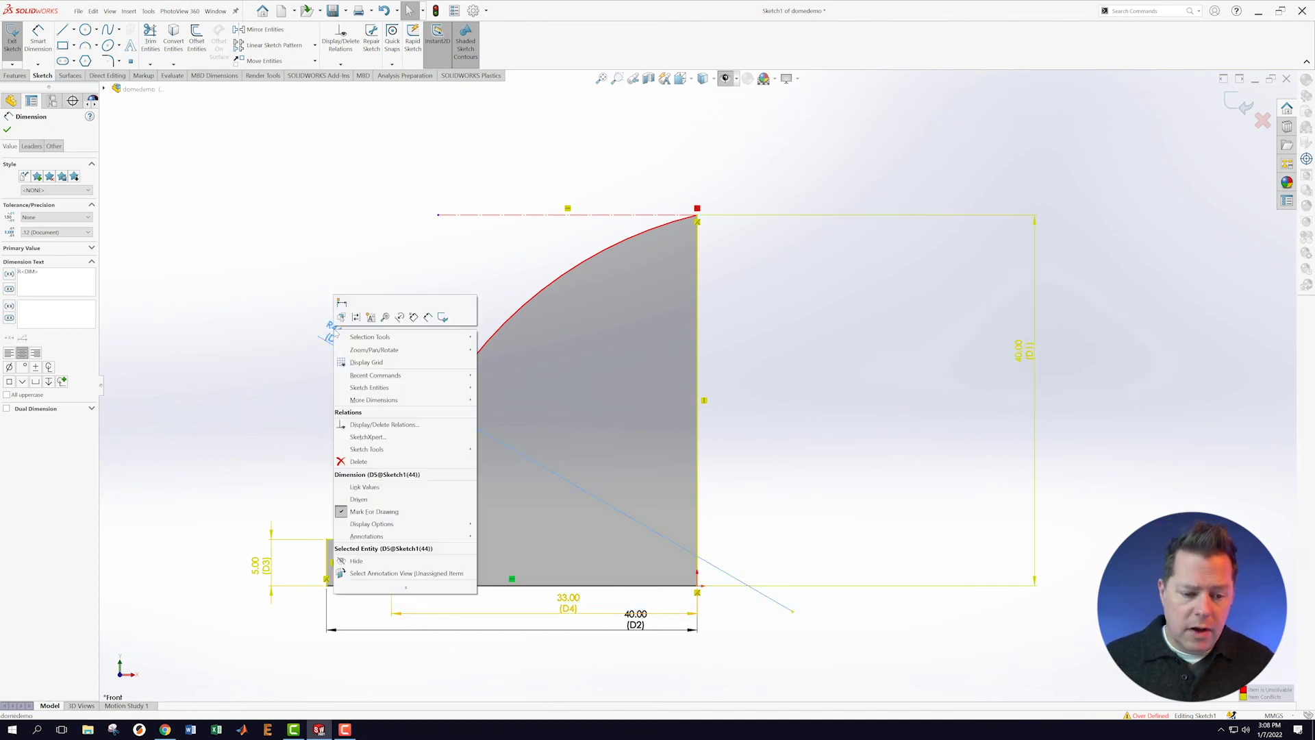
{"action": "left_click", "coordinate": [358, 461]}
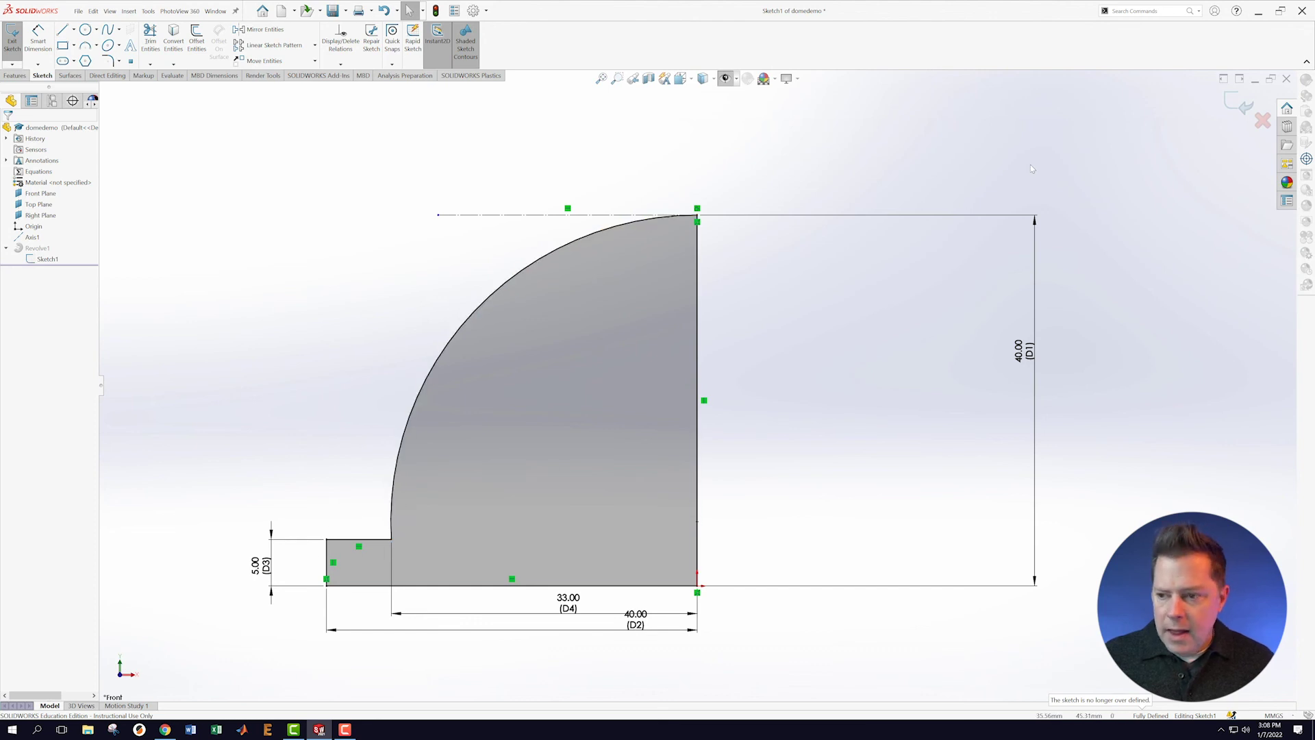
- Exit the sketch to rebuild Revolve1 and orbit to inspect the smooth dome
{"action": "left_click", "coordinate": [1239, 104]}
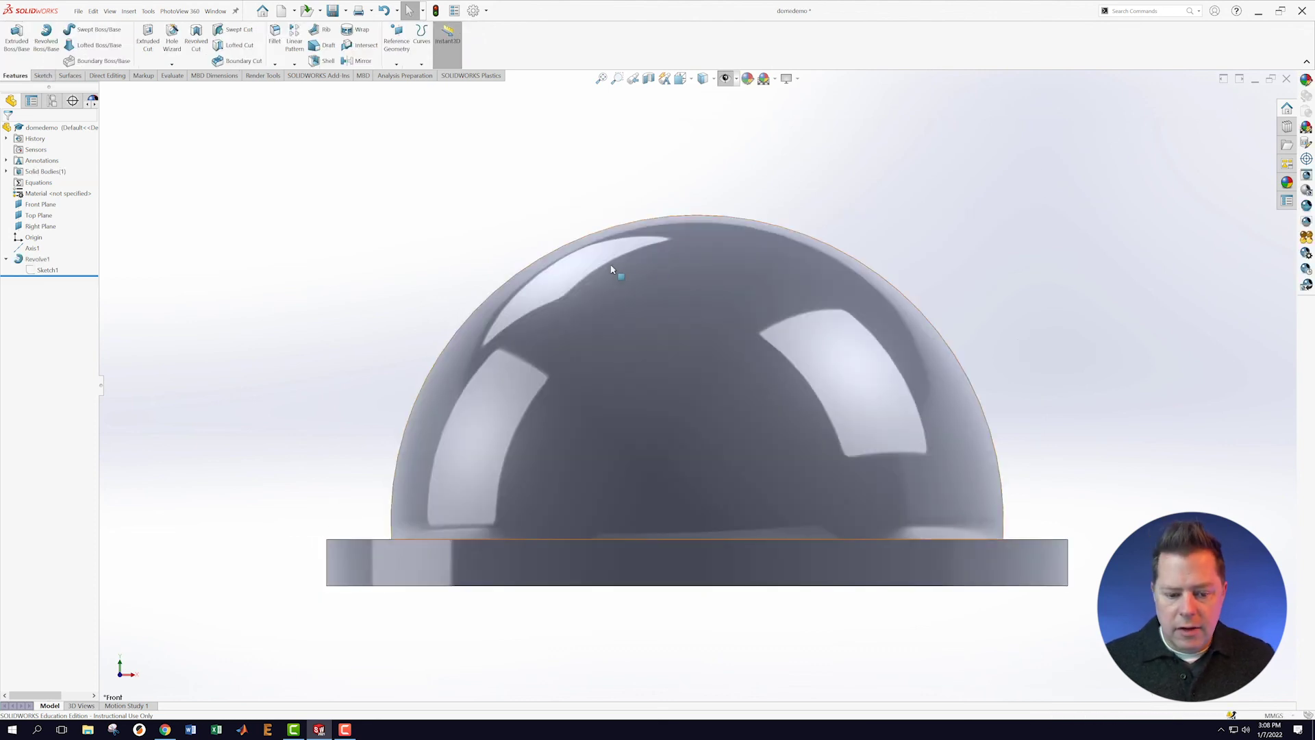
{"action": "middle_click_drag", "start_coordinate": [461, 232], "coordinate": [449, 537]}
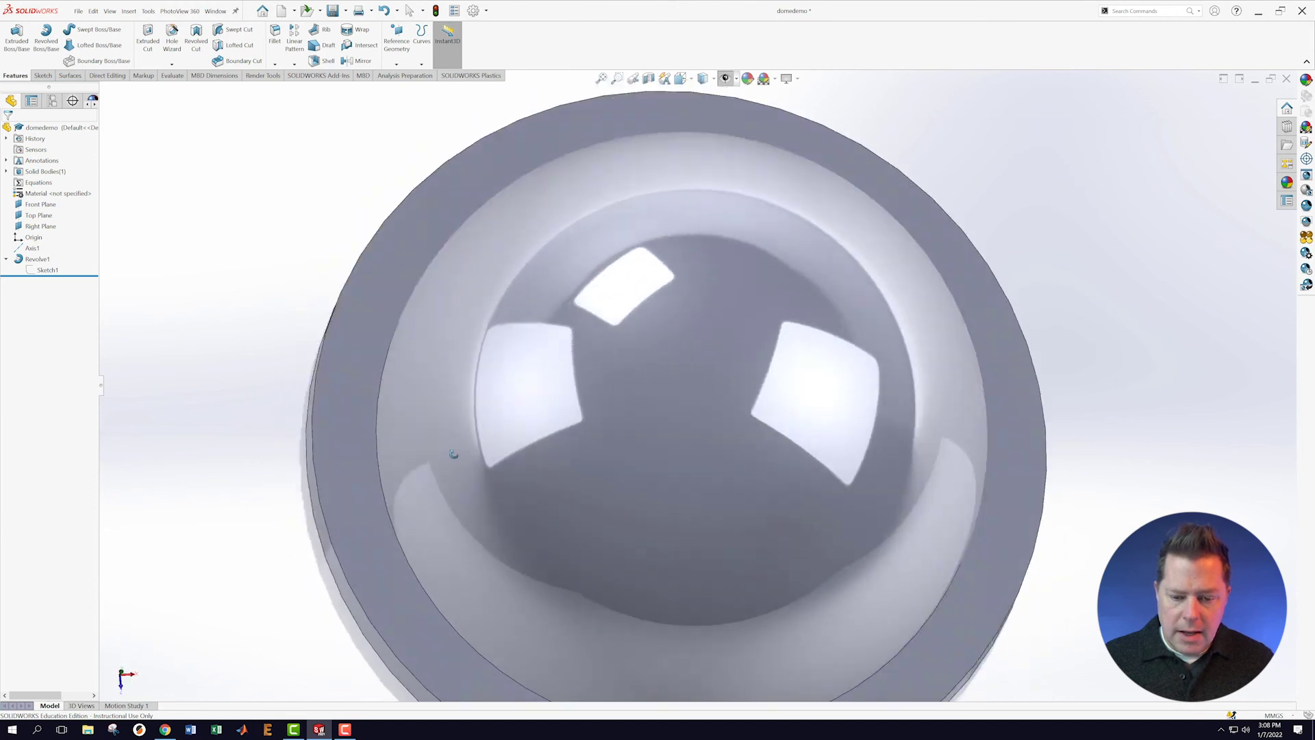
{"action": "scroll", "coordinate": [775, 478], "scroll_direction": "up", "scroll_amount": 6}
{"action": "middle_click_drag", "start_coordinate": [700, 404], "coordinate": [731, 436]}
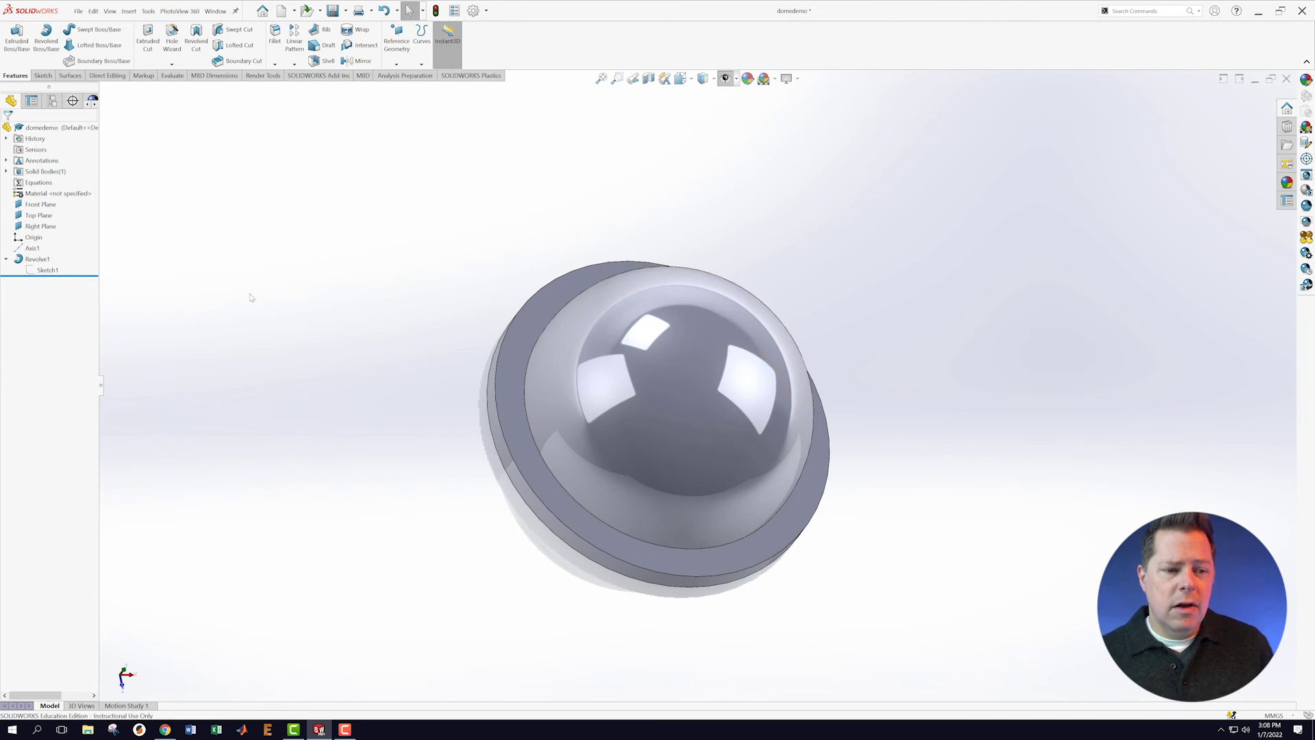
{"action": "left_click", "coordinate": [171, 76]}
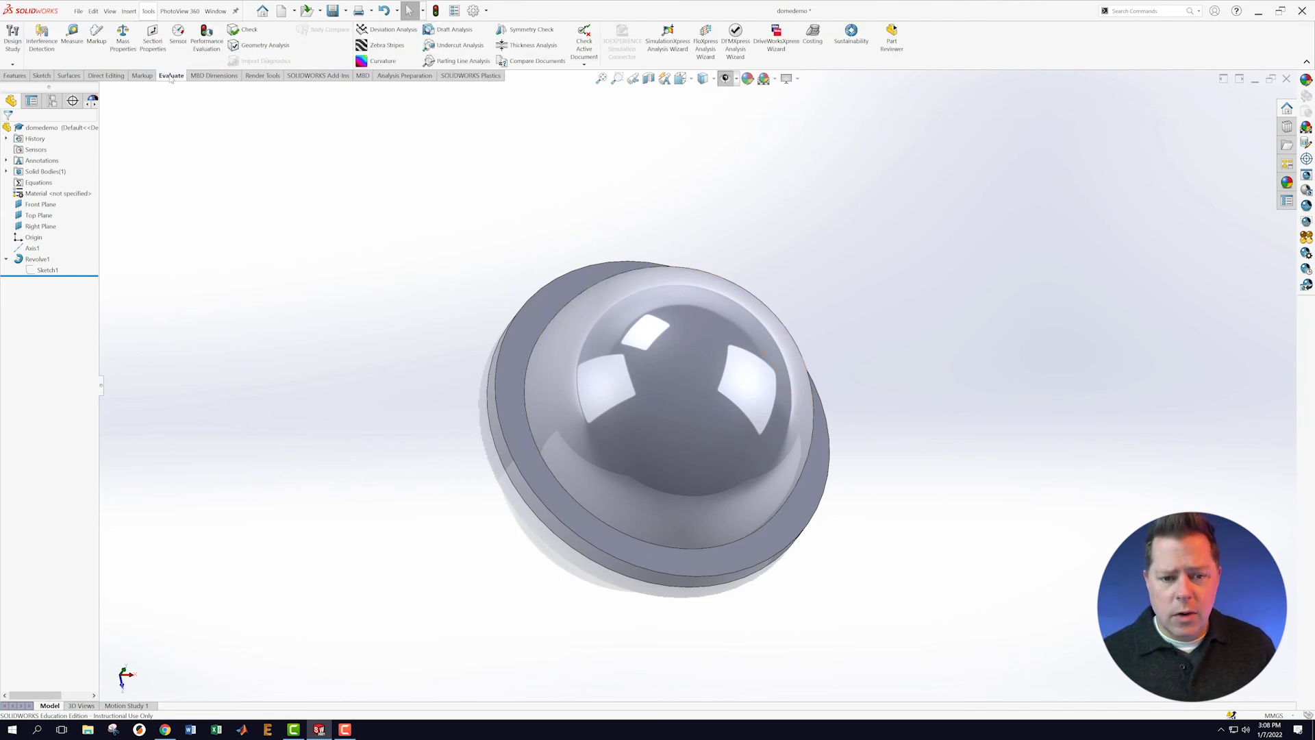
- Show Zebra Stripes on the dome, orbit to inspect them, and close the PropertyManager
{"action": "left_click", "coordinate": [382, 48]}
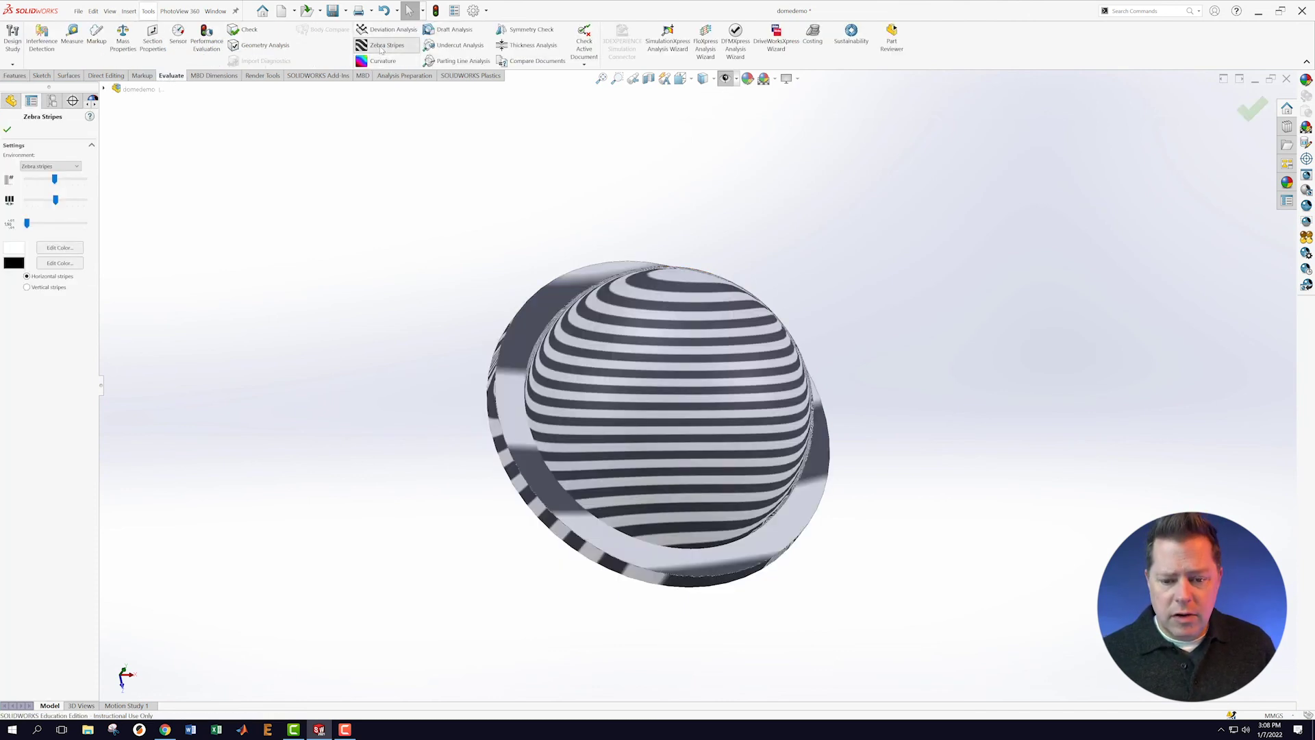
{"action": "mouse_move", "coordinate": [515, 239]}
{"action": "middle_mouse_down"}
{"action": "mouse_move", "coordinate": [485, 176]}
{"action": "mouse_move", "coordinate": [483, 324]}
{"action": "mouse_move", "coordinate": [484, 135]}
{"action": "mouse_move", "coordinate": [550, 127]}
{"action": "mouse_move", "coordinate": [599, 164]}
{"action": "mouse_move", "coordinate": [532, 259]}
{"action": "middle_mouse_up"}
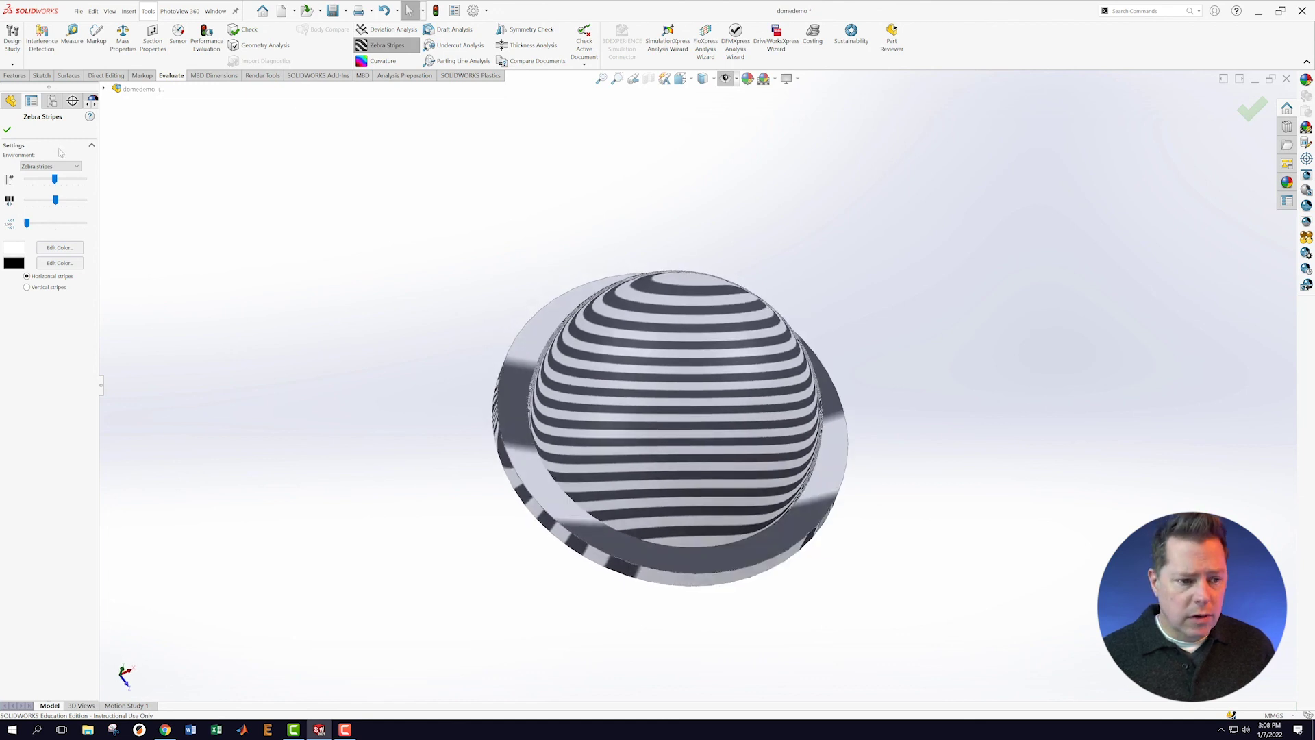
{"action": "left_click", "coordinate": [7, 130]}
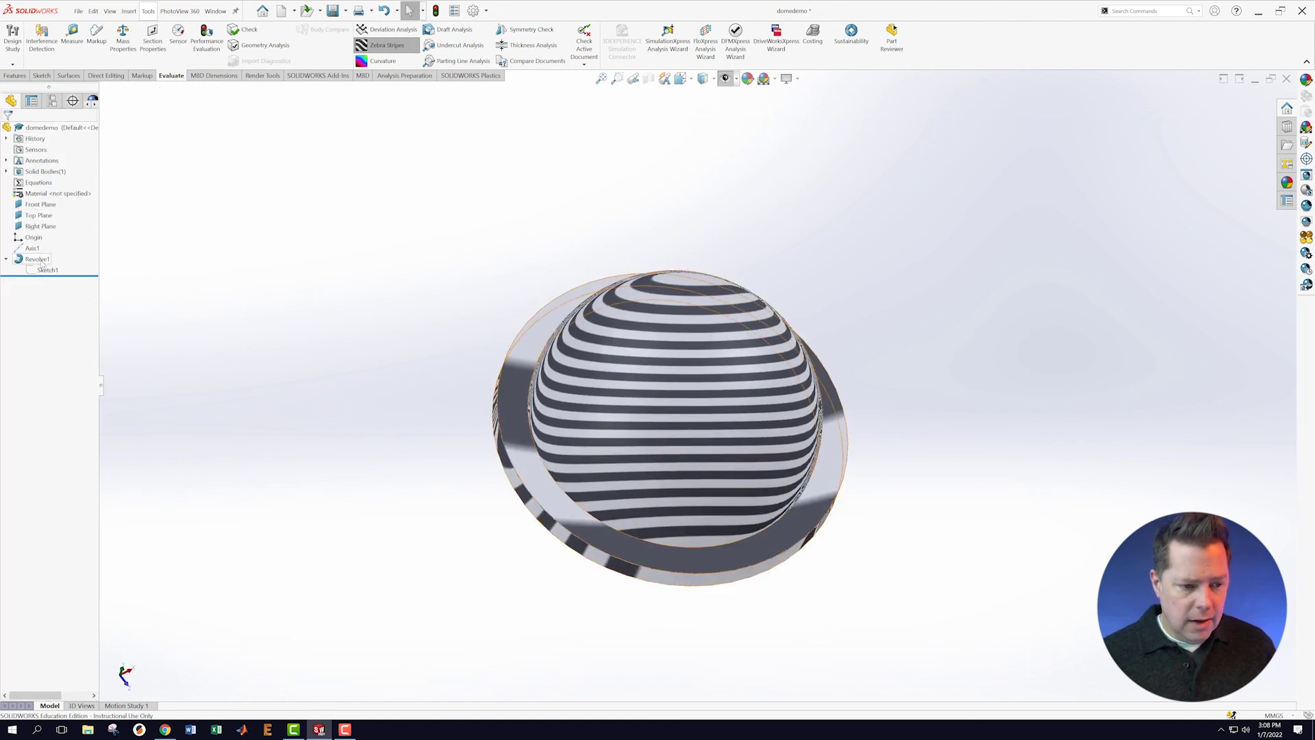
{"action": "right_click", "coordinate": [38, 269]}
- Edit Sketch1, delete the arc's top-end relation, drag the arc inward into a pointed profile, and exit
{"action": "left_click", "coordinate": [48, 243]}
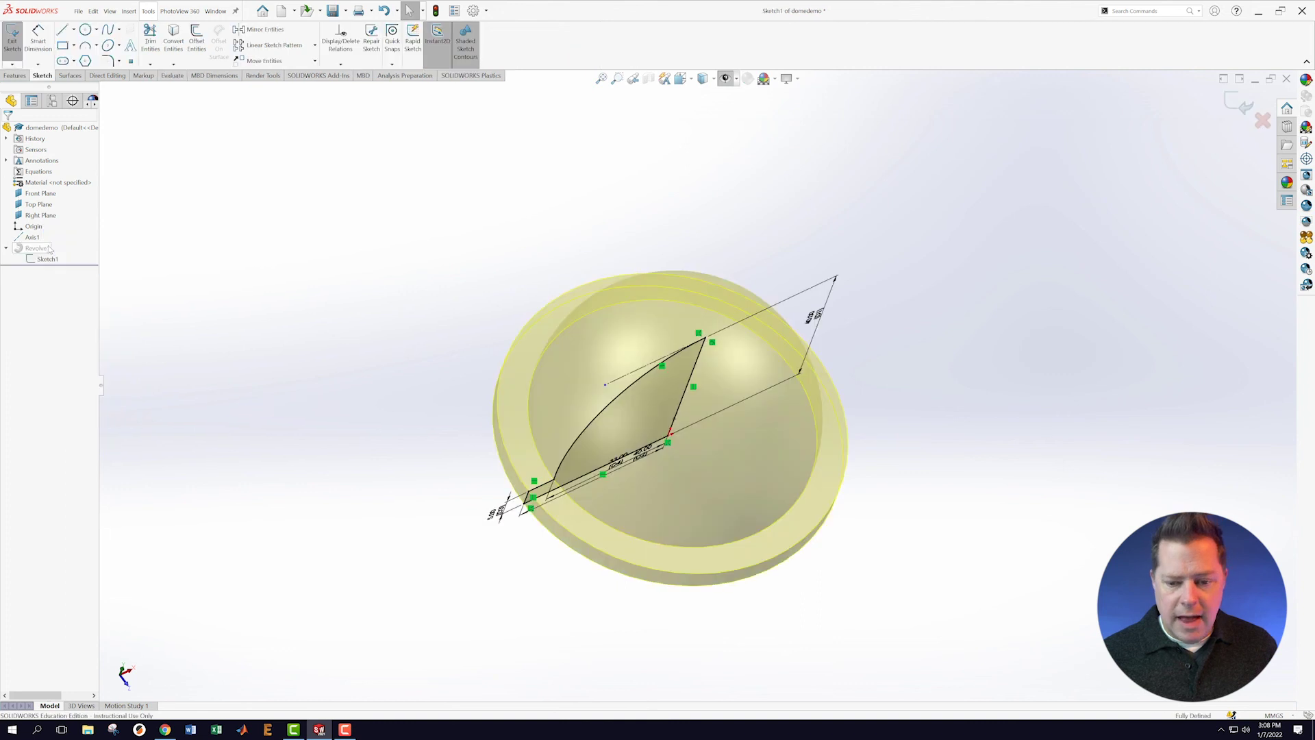
{"action": "mouse_move", "coordinate": [697, 333]}
{"action": "middle_mouse_down"}
{"action": "mouse_move", "coordinate": [414, 203]}
{"action": "mouse_move", "coordinate": [655, 311]}
{"action": "middle_mouse_up"}
{"action": "right_click", "coordinate": [699, 328]}
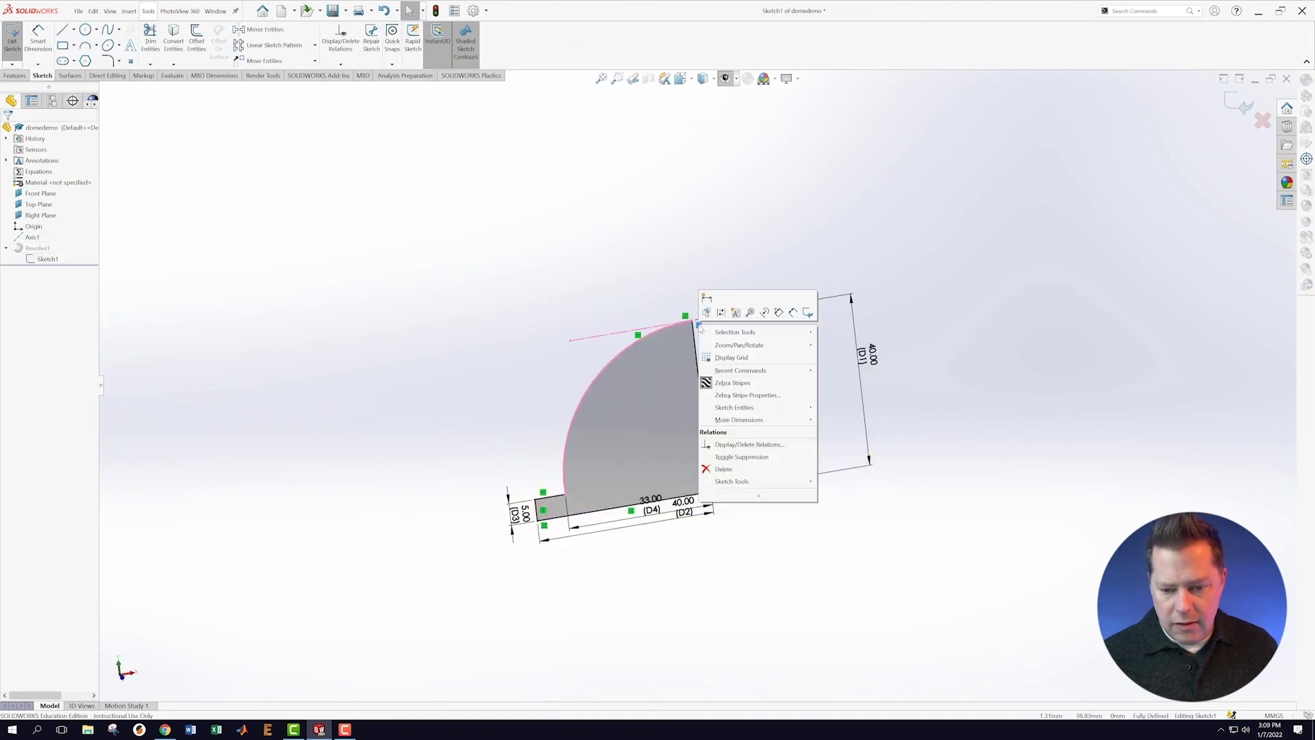
{"action": "left_click", "coordinate": [730, 469]}
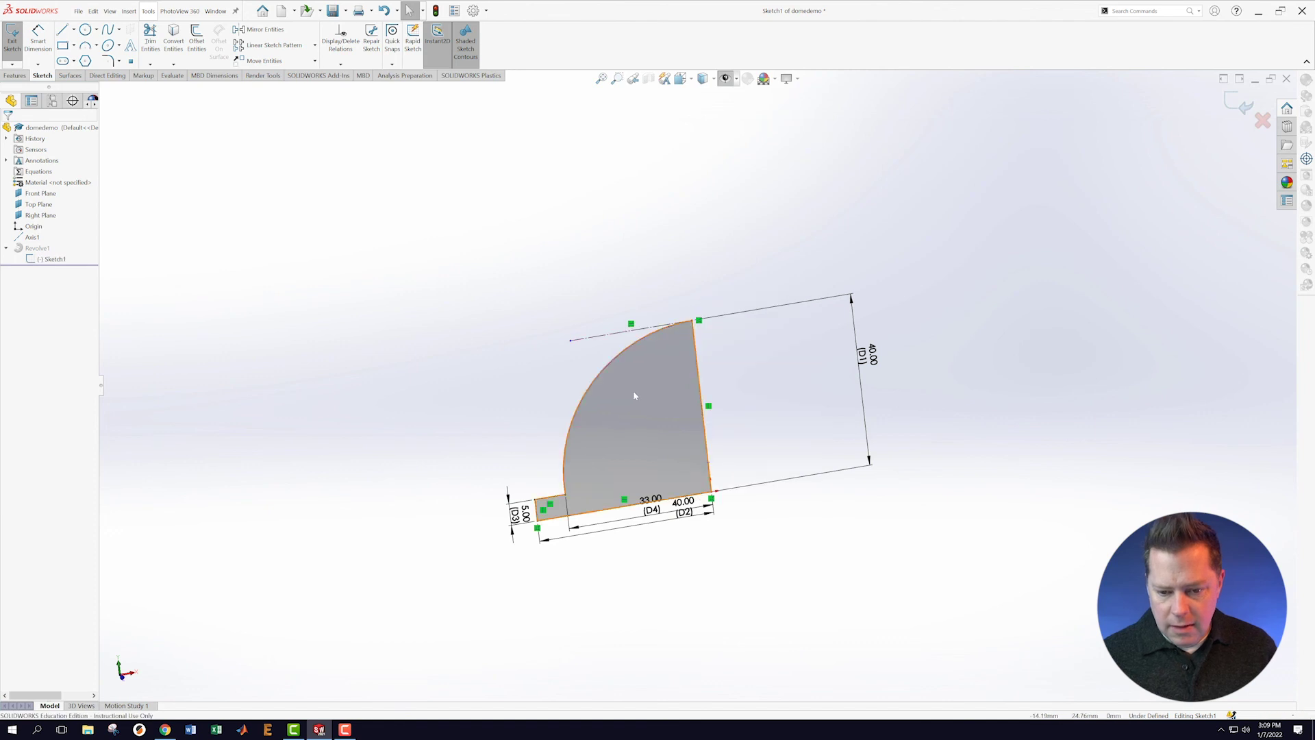
{"action": "left_click", "coordinate": [617, 379]}
{"action": "left_click_drag", "start_coordinate": [616, 379], "coordinate": [633, 384]}
{"action": "left_click", "coordinate": [1231, 102]}
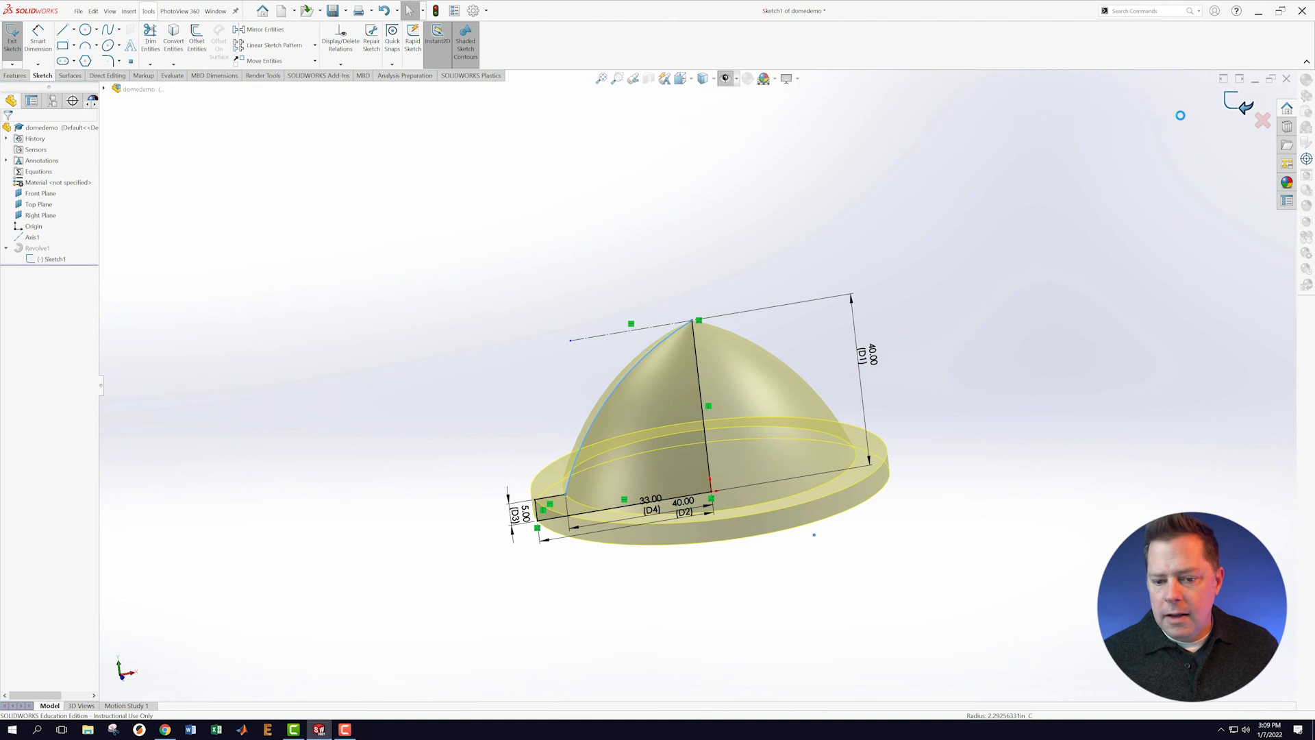
- Show Zebra Stripes on the rebuilt dome and orbit to inspect the stripe rings
{"action": "left_click", "coordinate": [171, 76]}
{"action": "left_click", "coordinate": [387, 44]}
{"action": "middle_click_drag", "start_coordinate": [938, 283], "coordinate": [939, 411]}
{"action": "key", "text": "ctrl+z"}
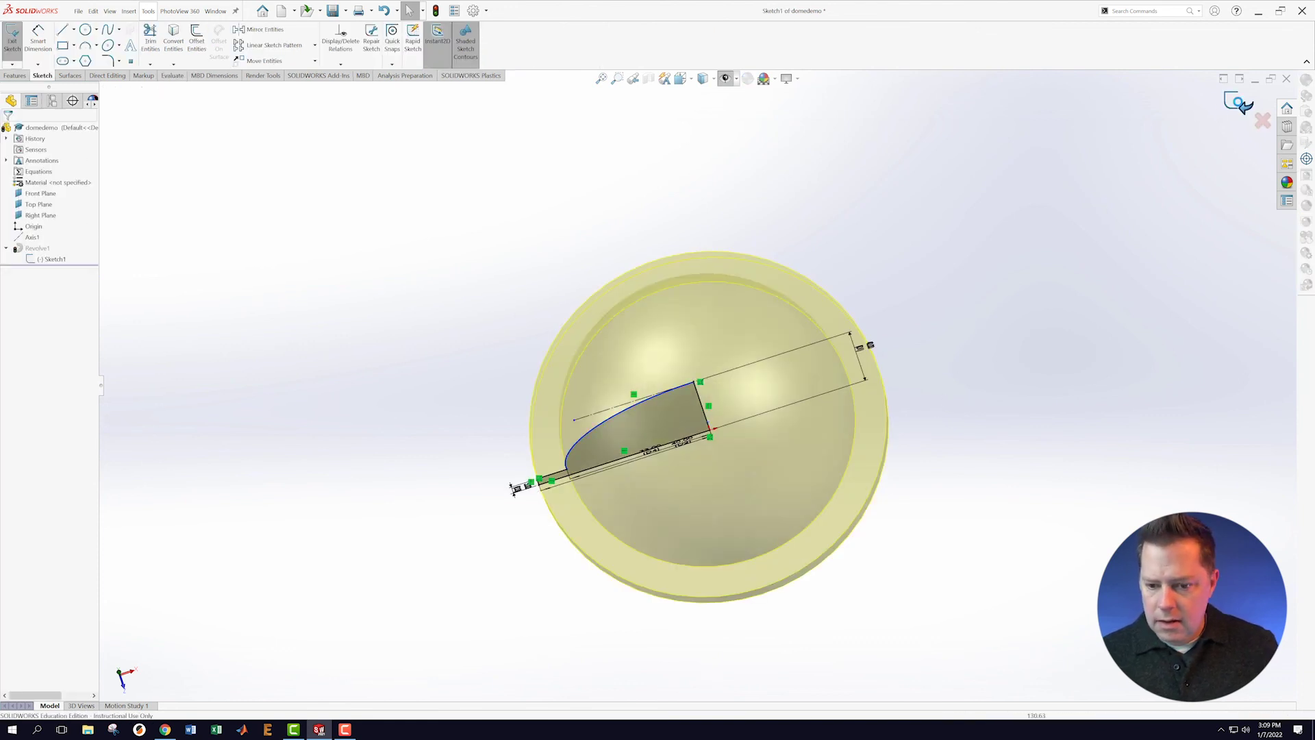
{"action": "left_click", "coordinate": [1242, 104]}
{"action": "middle_click_drag", "start_coordinate": [966, 317], "coordinate": [913, 203]}
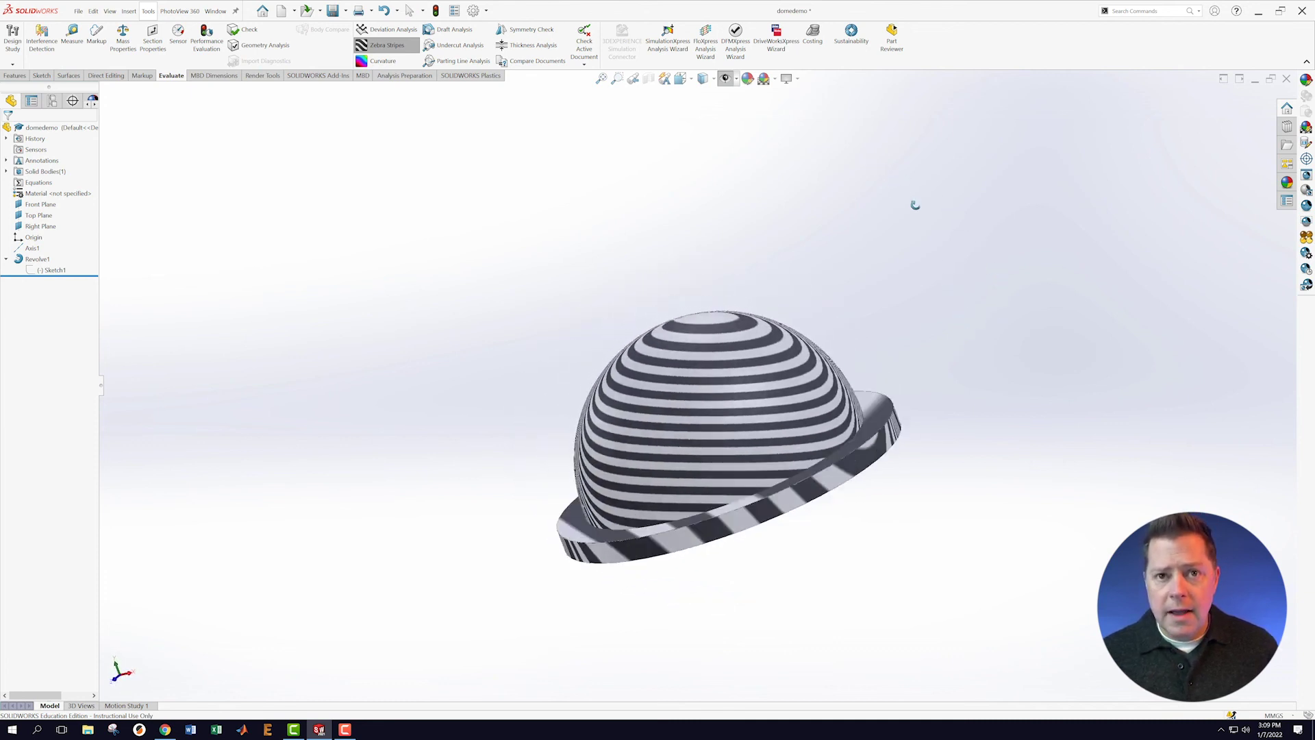